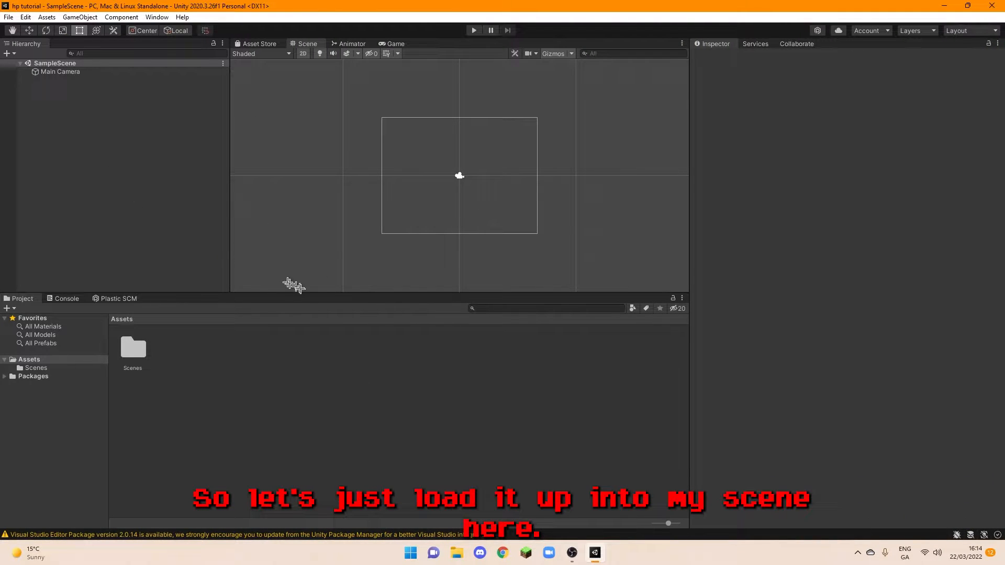
Create an empty game object in SampleScene and name it HealthBar
drag(299, 292, 246, 366)
right_click(125, 176)
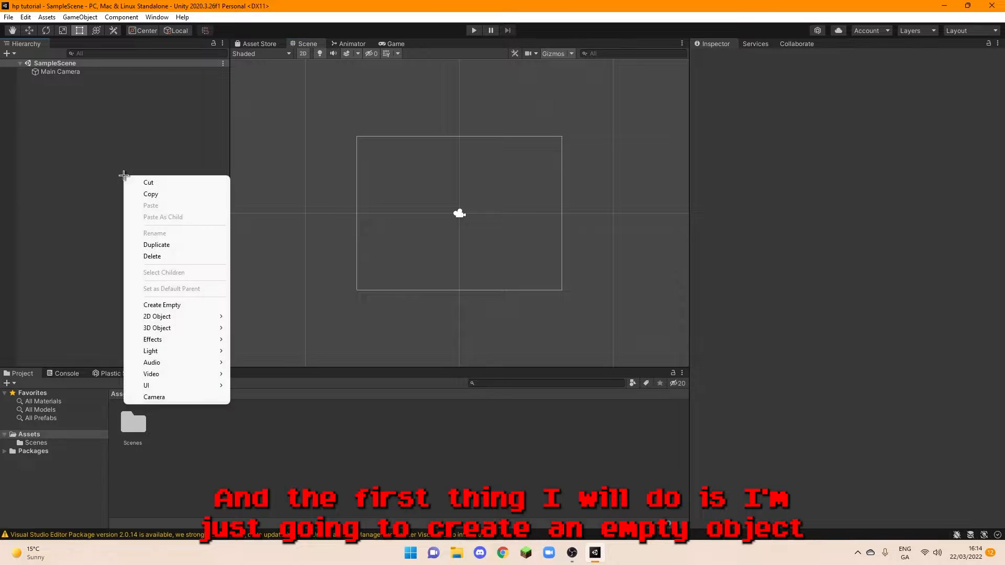
click(160, 305)
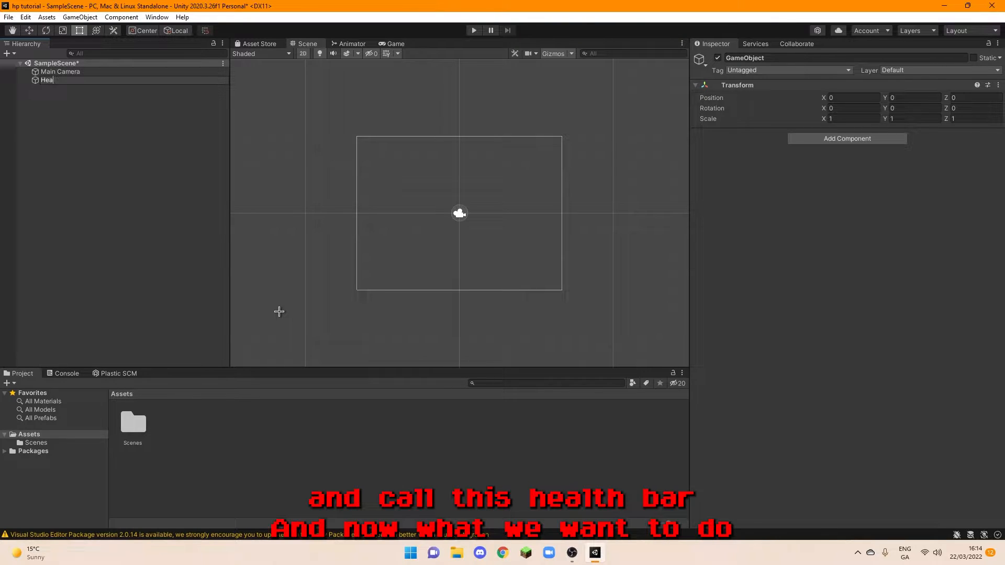
text(HealthBar)
click(106, 179)
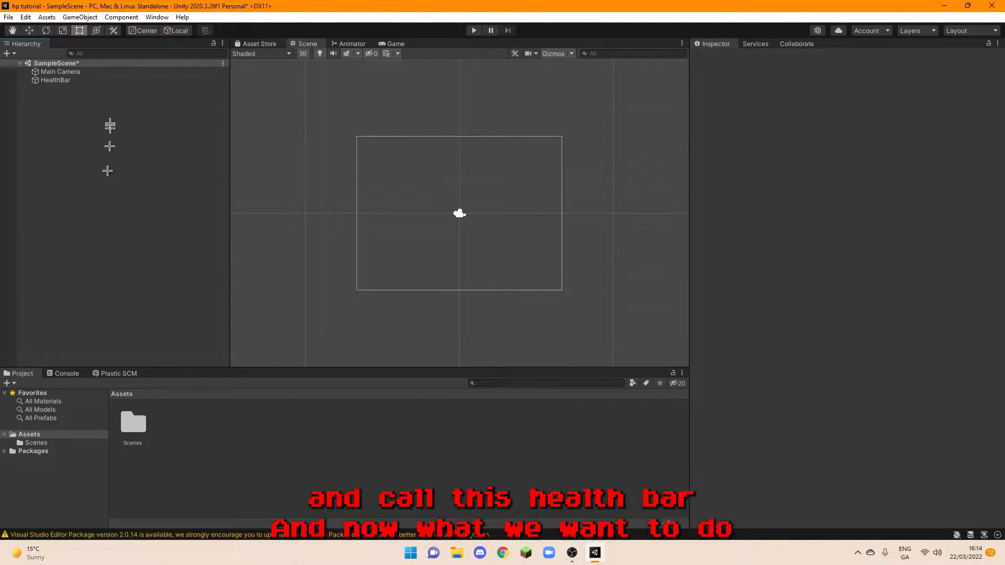
Add a UI Canvas with its default name to the scene and make HealthBar a child of it
right_click(84, 125)
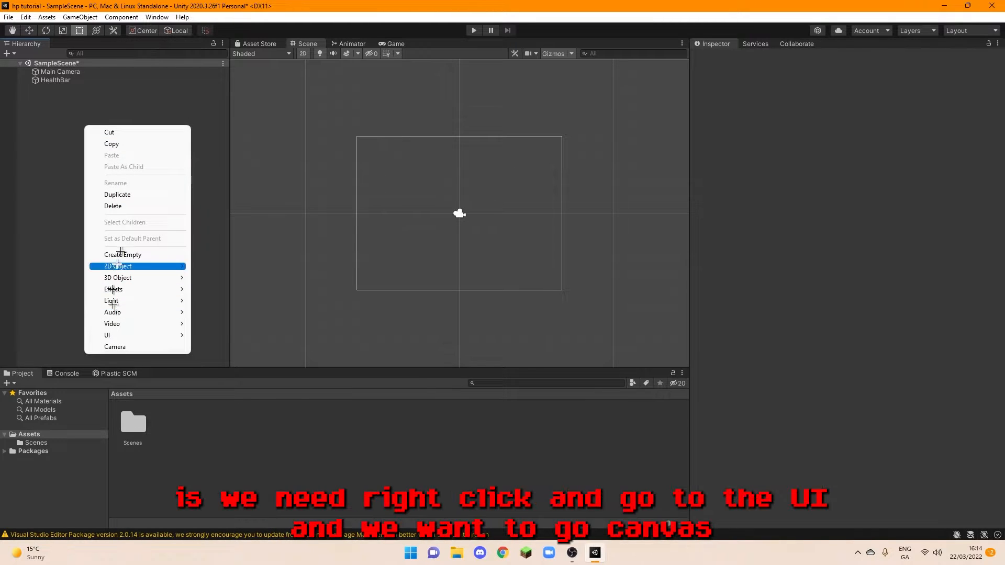
mouse_move(172, 335)
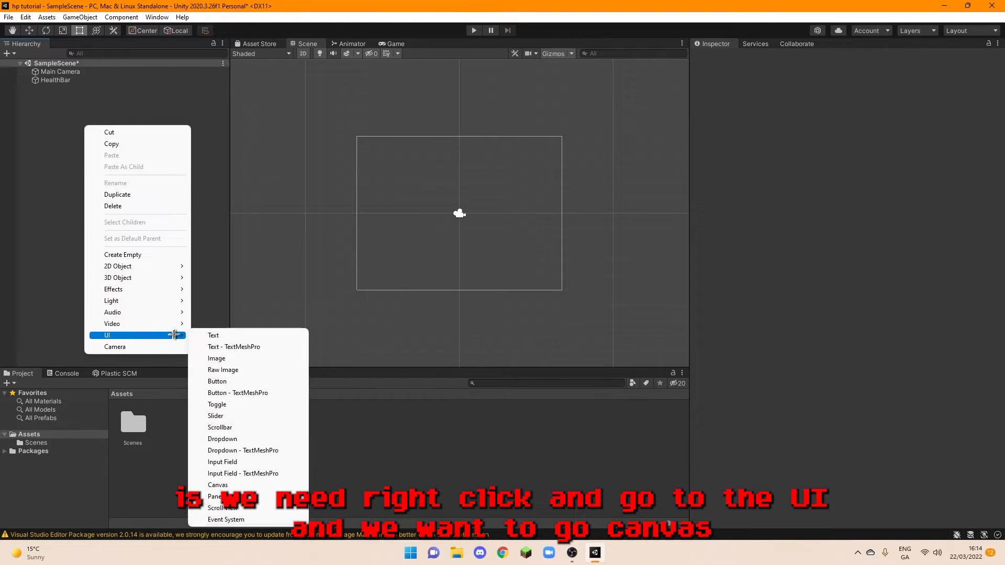
click(207, 484)
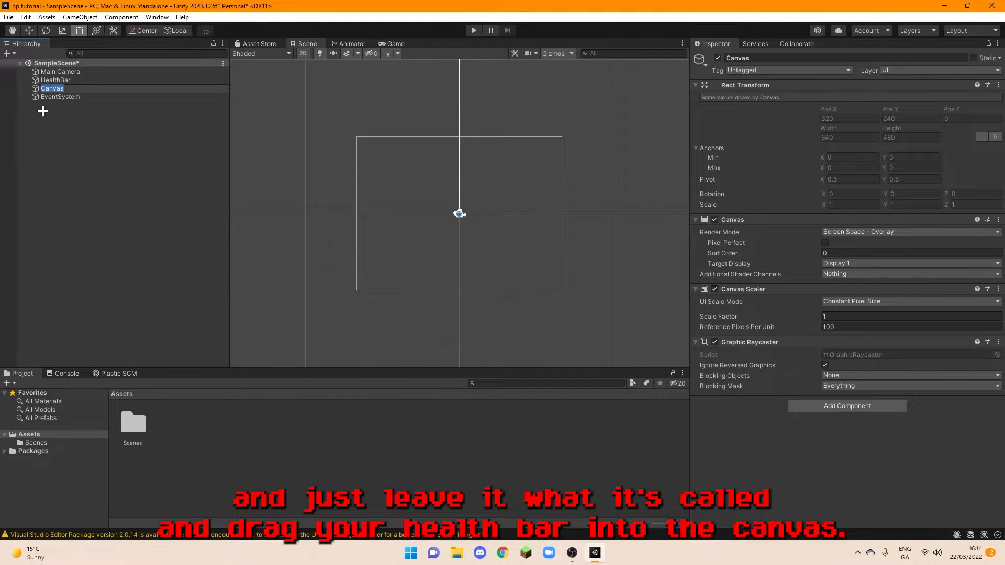
click(42, 107)
drag(50, 80, 57, 90)
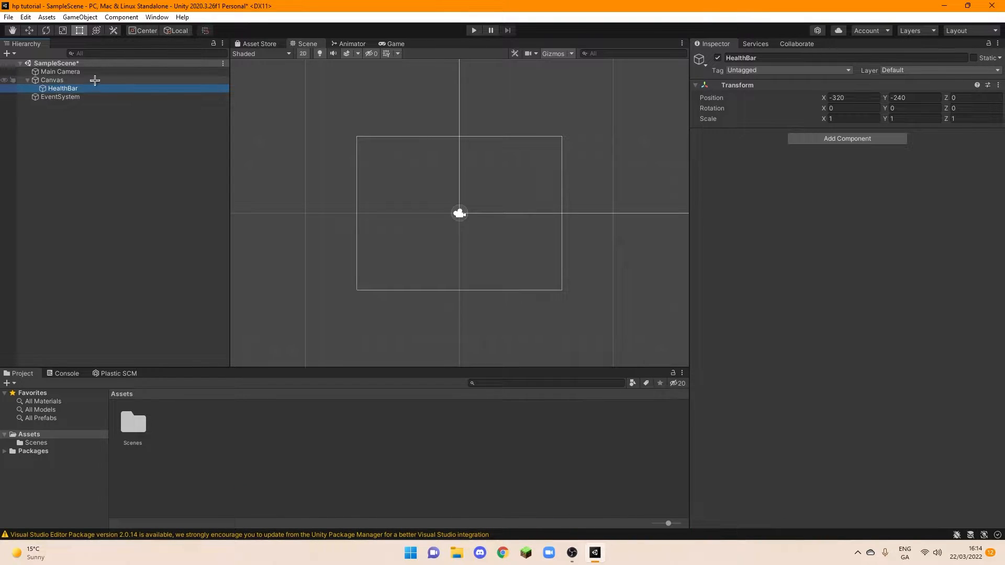
Add a Slider component to the HealthBar object
click(816, 140)
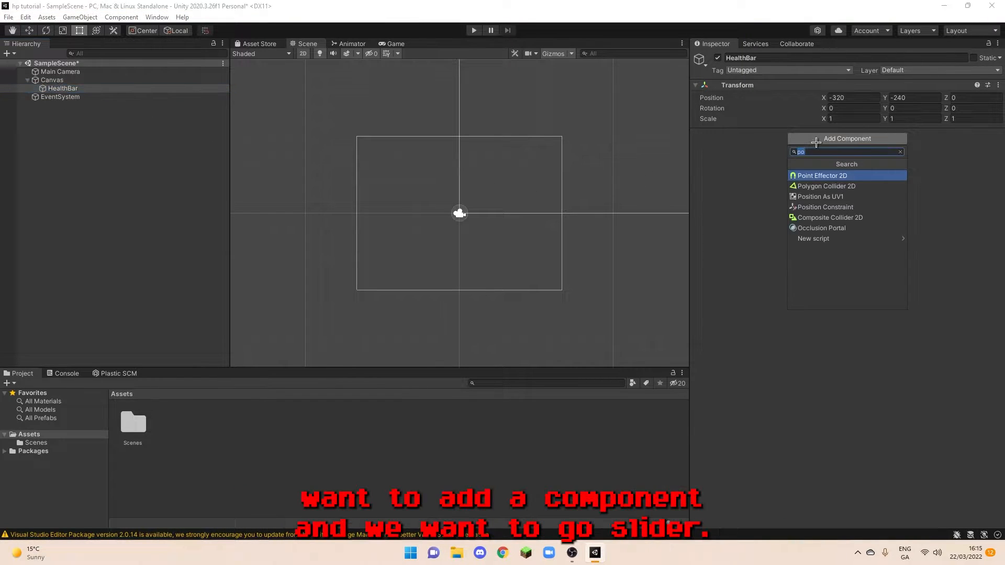
text(sli)
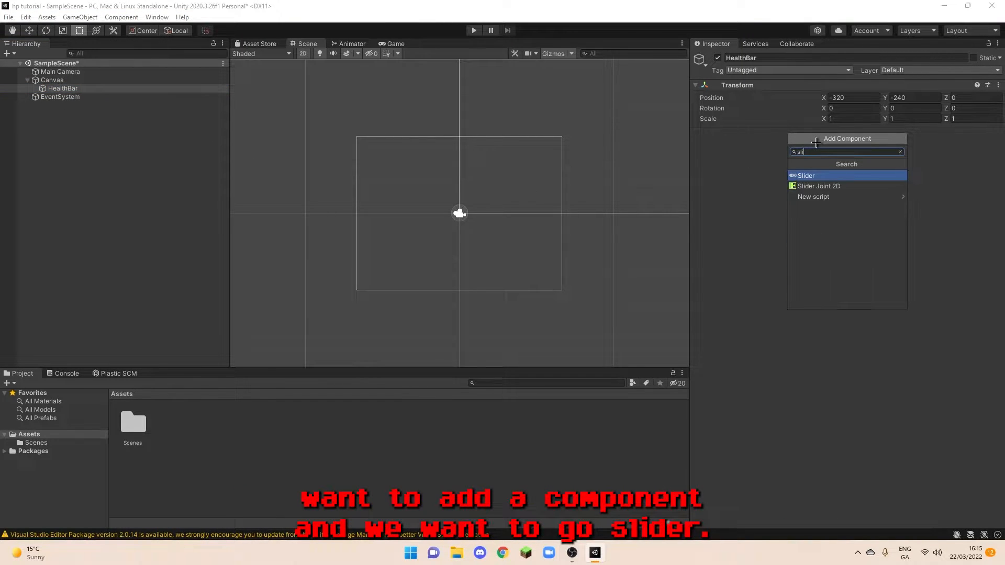
click(811, 176)
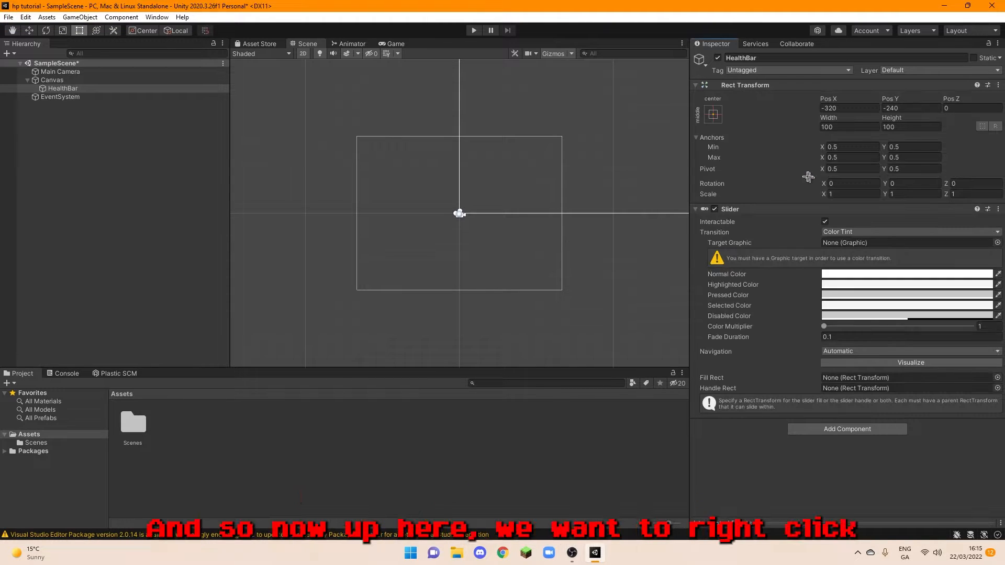
Add a UI Image with its default name as a child of HealthBar
right_click(59, 88)
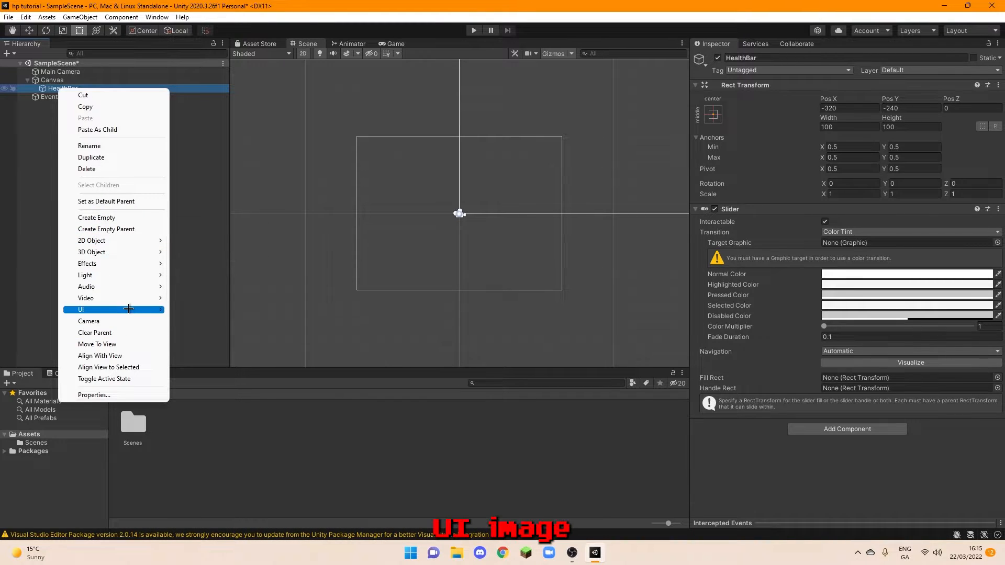
mouse_move(149, 311)
click(202, 333)
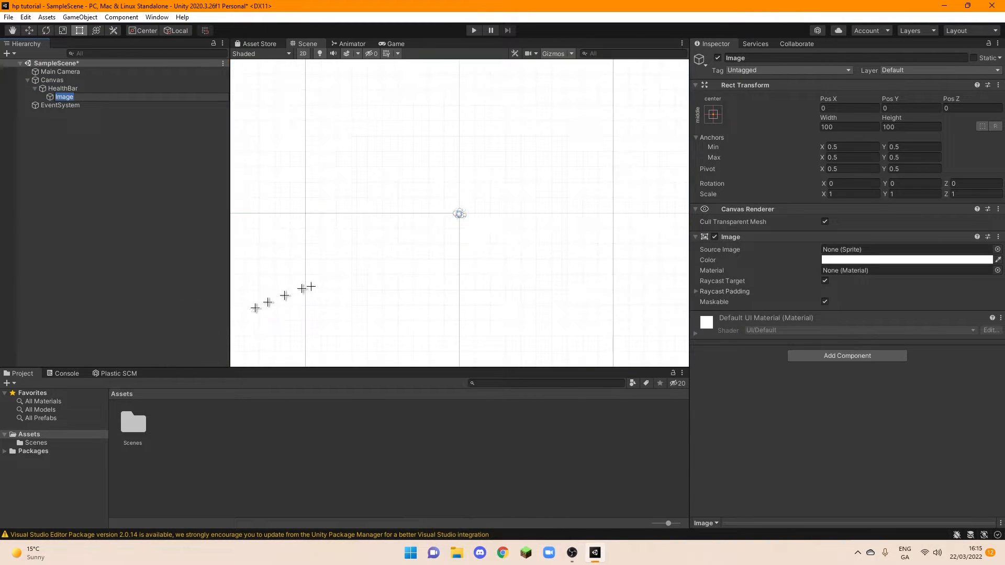
scroll(471, 271, up, 5)
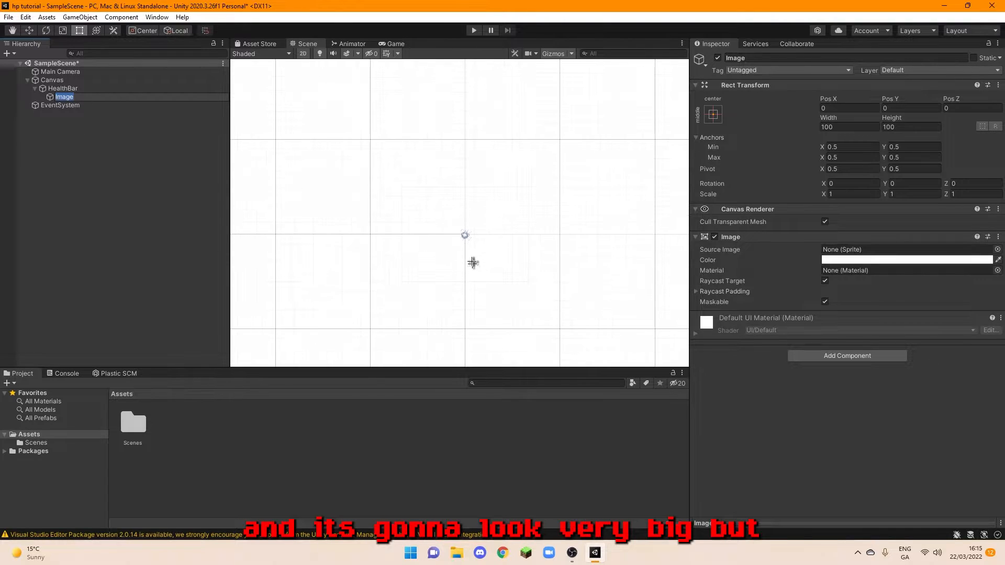
scroll(473, 251, down, 5)
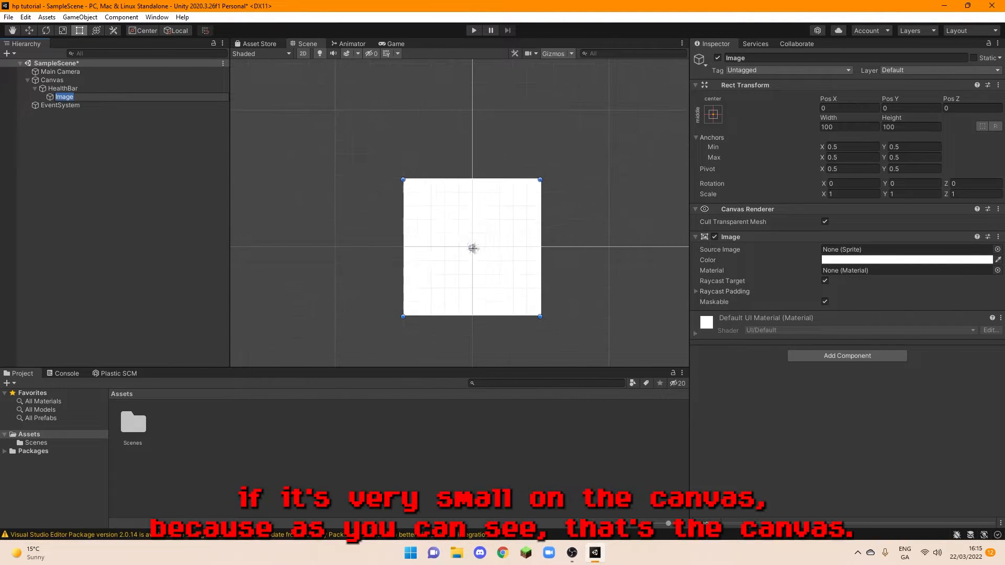
scroll(473, 248, down, 6)
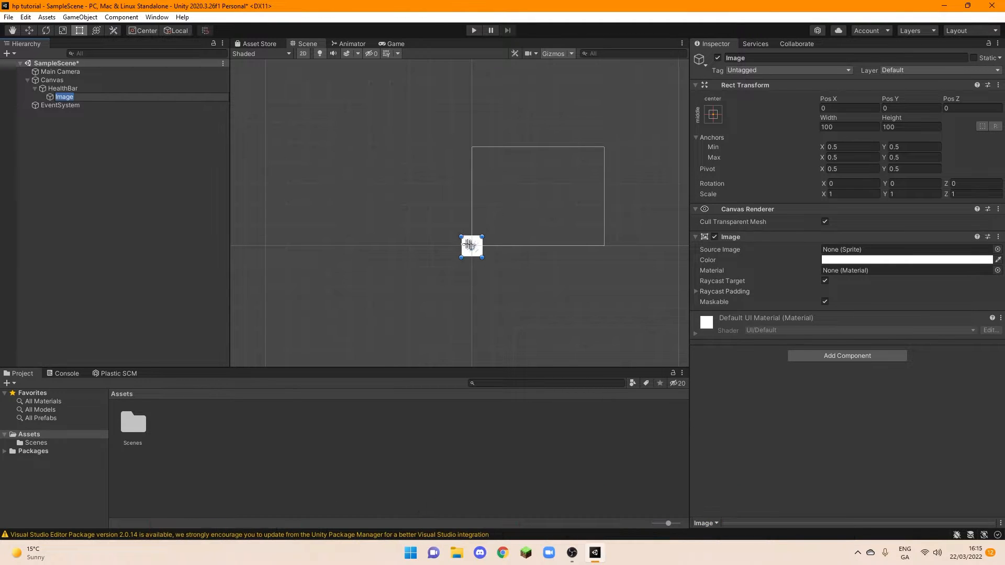
middle_drag(569, 213, 498, 252)
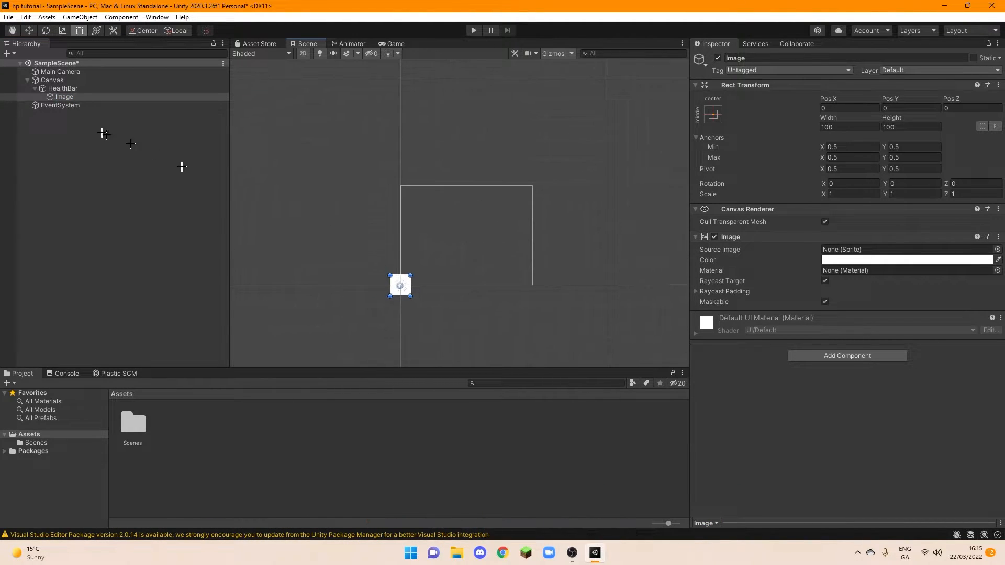
click(102, 88)
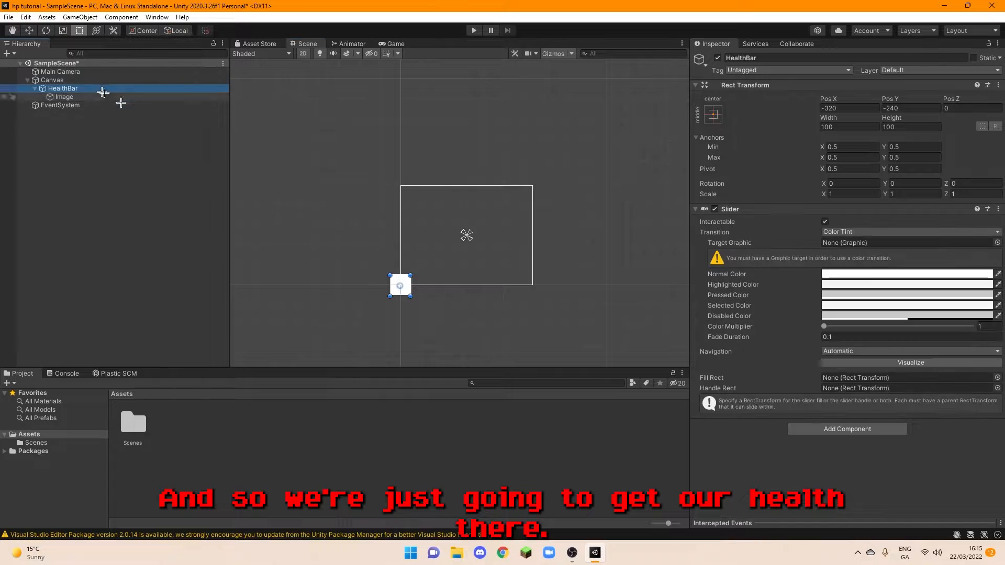
click(95, 96)
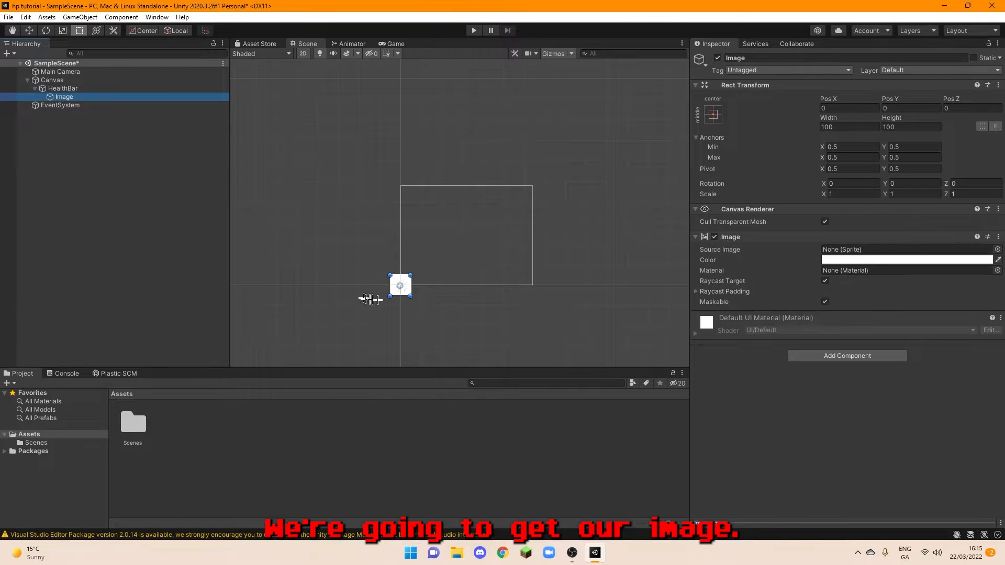
drag(395, 291, 456, 281)
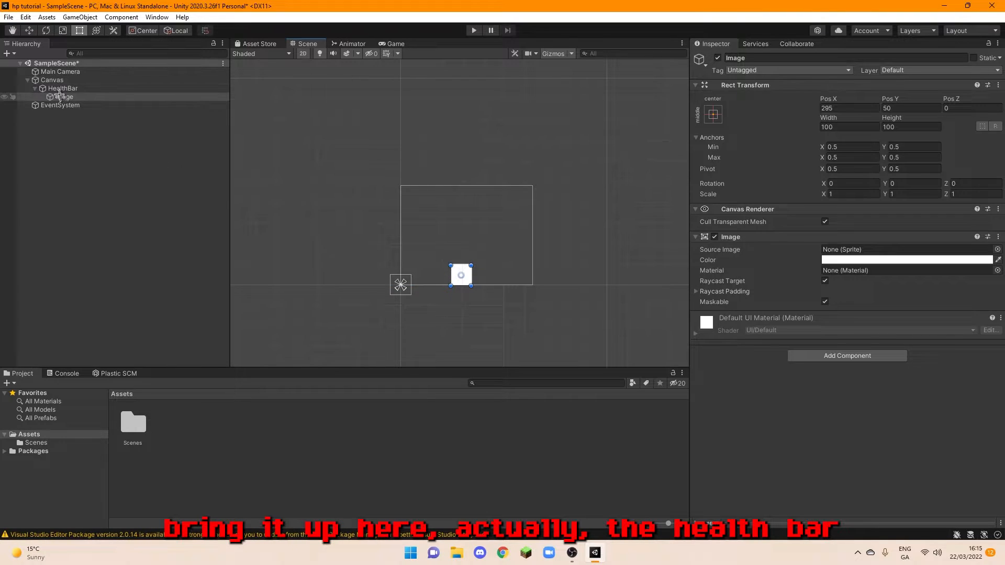
key(ctrl+z)
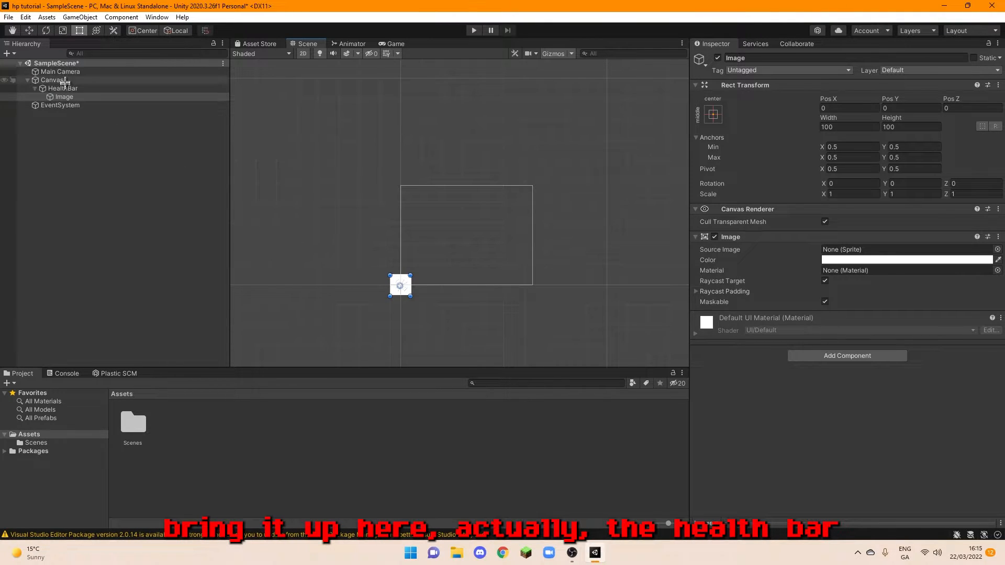
Move HealthBar to the bottom centre of the canvas and reduce its height to about 56
click(63, 88)
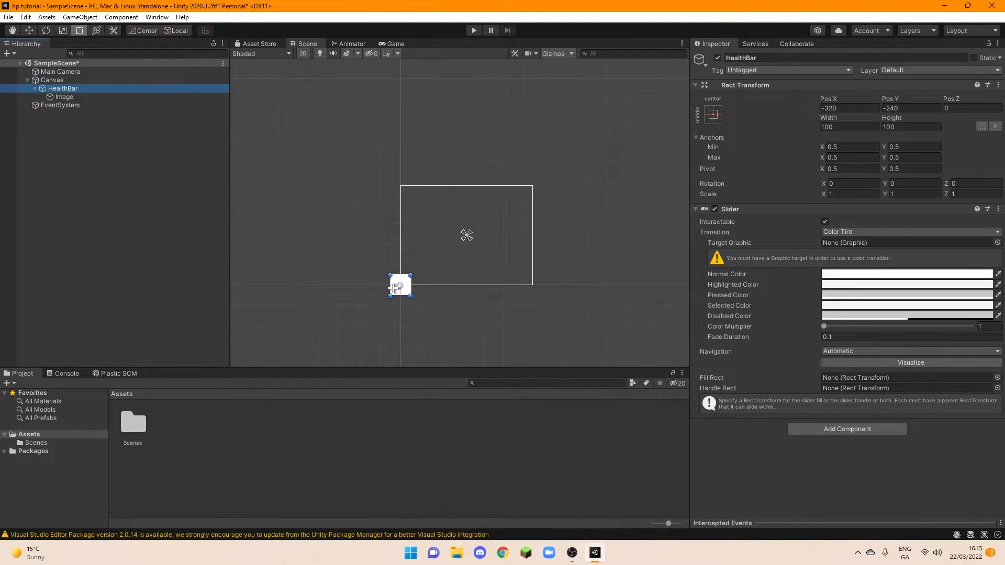
mouse_move(392, 288)
mouse_down()
mouse_move(403, 262)
mouse_move(392, 272)
mouse_move(397, 293)
mouse_move(468, 269)
mouse_move(462, 281)
mouse_up()
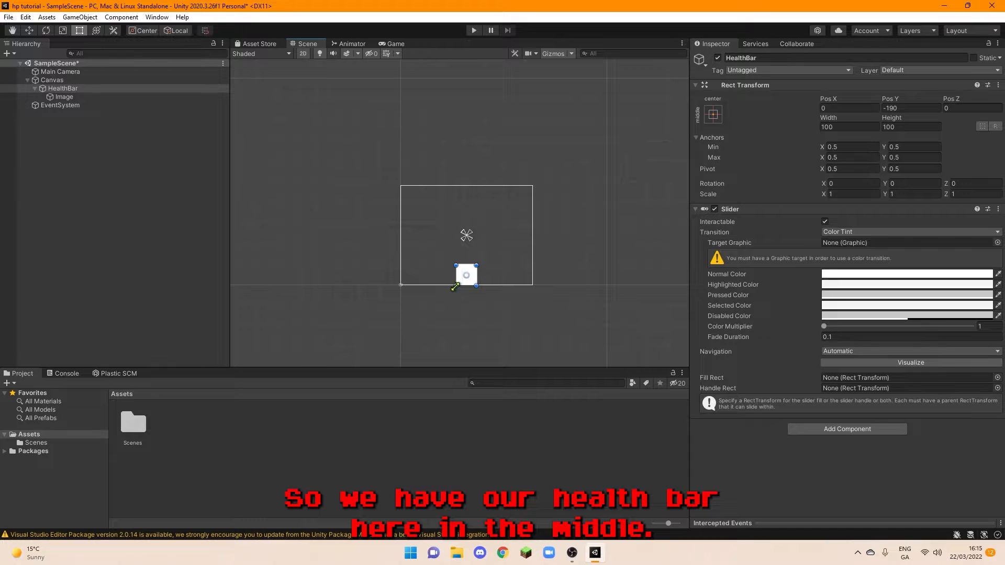
scroll(455, 287, up, 1)
drag(468, 262, 466, 272)
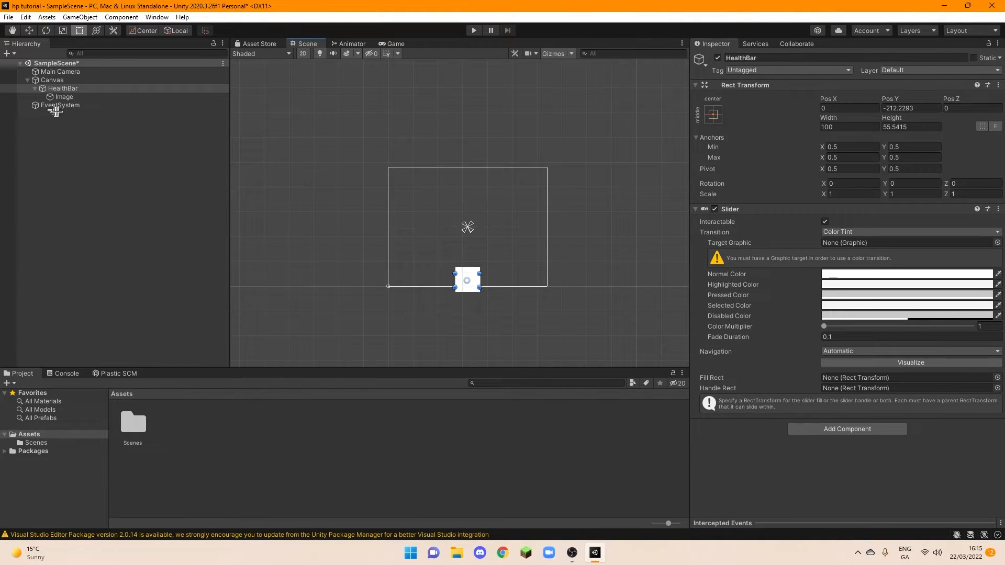
Anchor the child Image to stretch over HealthBar on both axes, including its position, and resize HealthBar to about 210 by 41
click(74, 96)
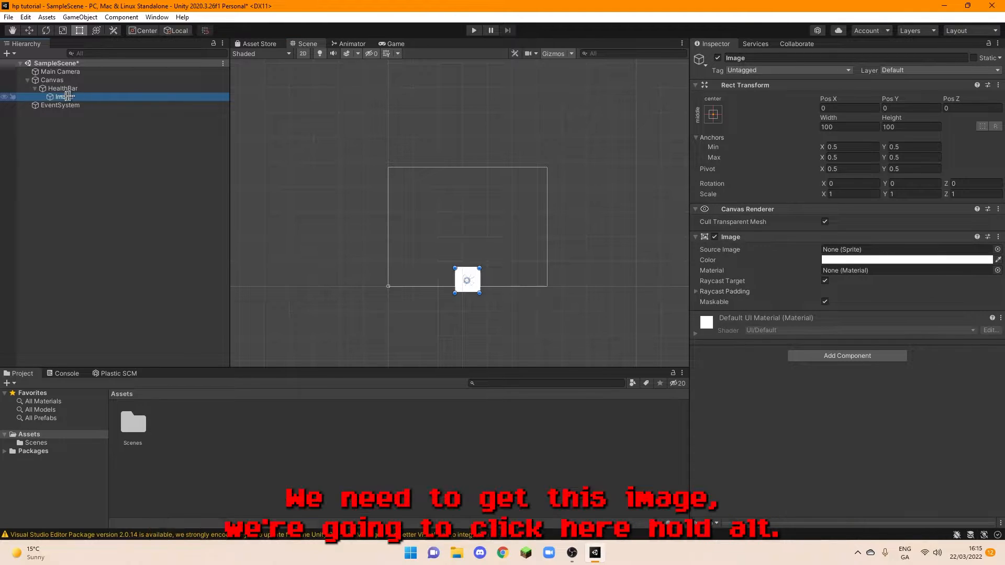
click(711, 115)
key(alt)
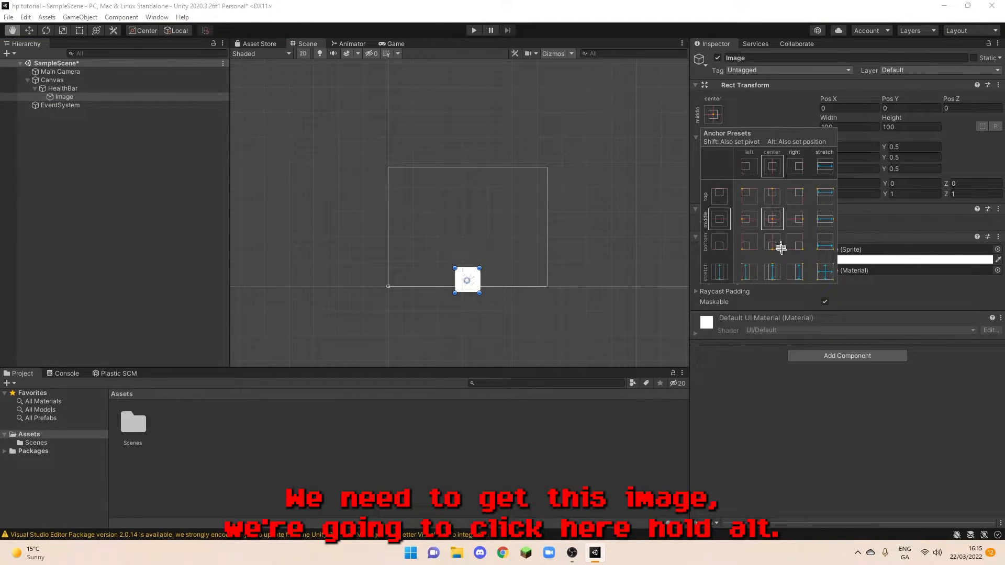
alt+click(826, 271)
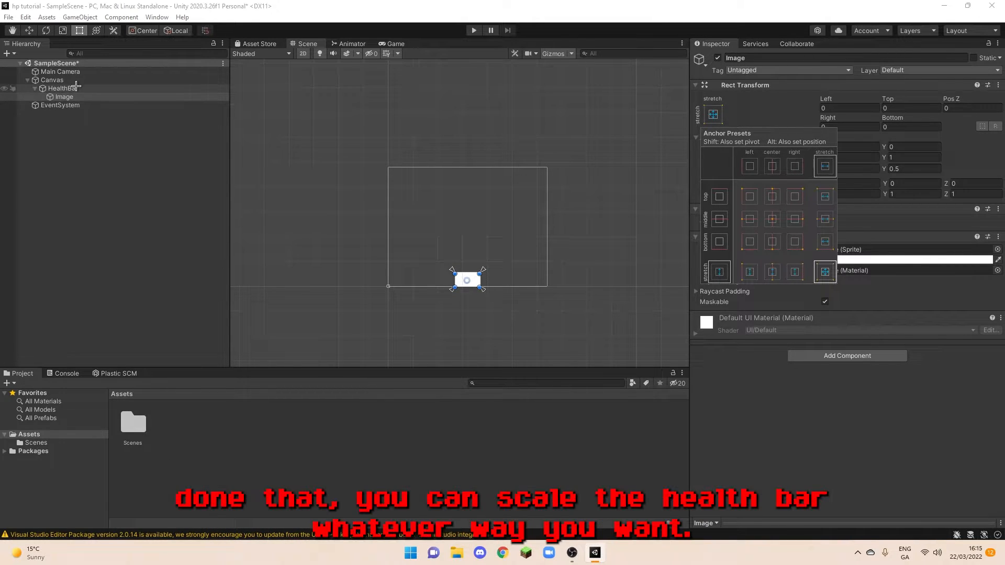
click(62, 88)
mouse_move(453, 274)
mouse_down()
mouse_move(441, 267)
mouse_move(442, 278)
mouse_move(494, 286)
mouse_up()
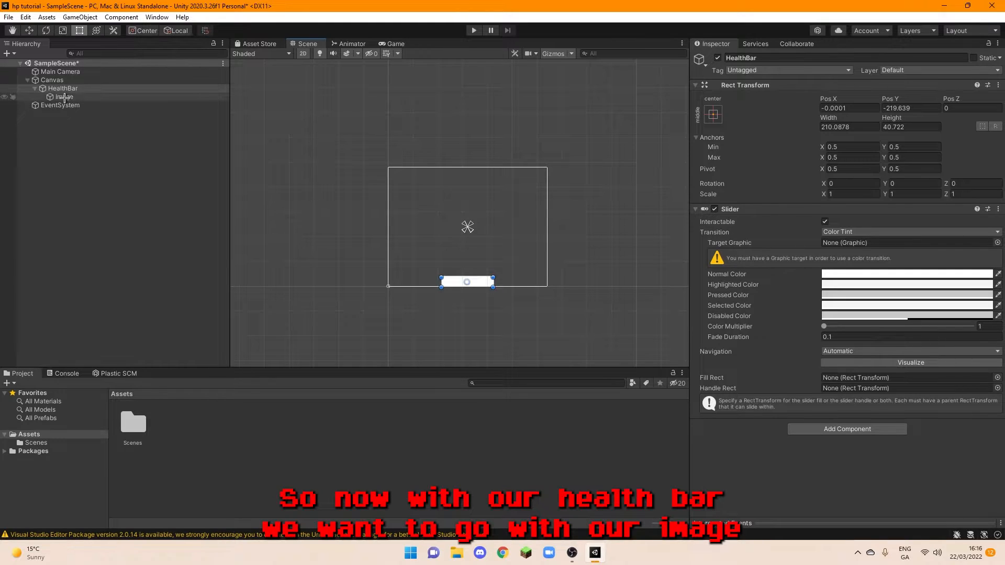
Assign the child Image as the HealthBar slider's Target Graphic and Fill Rect, and set the slider value to 1
drag(62, 97, 840, 244)
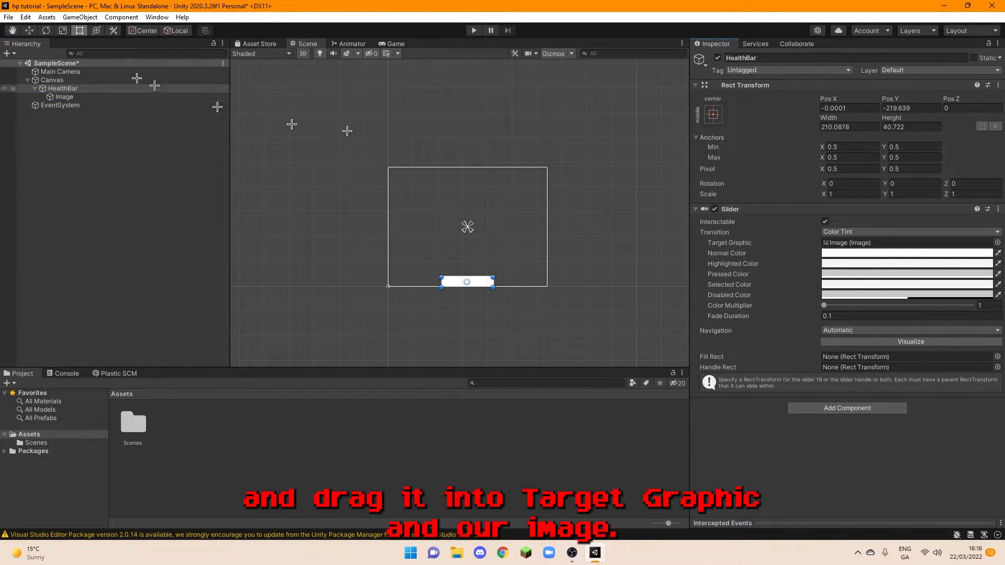
drag(63, 96, 836, 358)
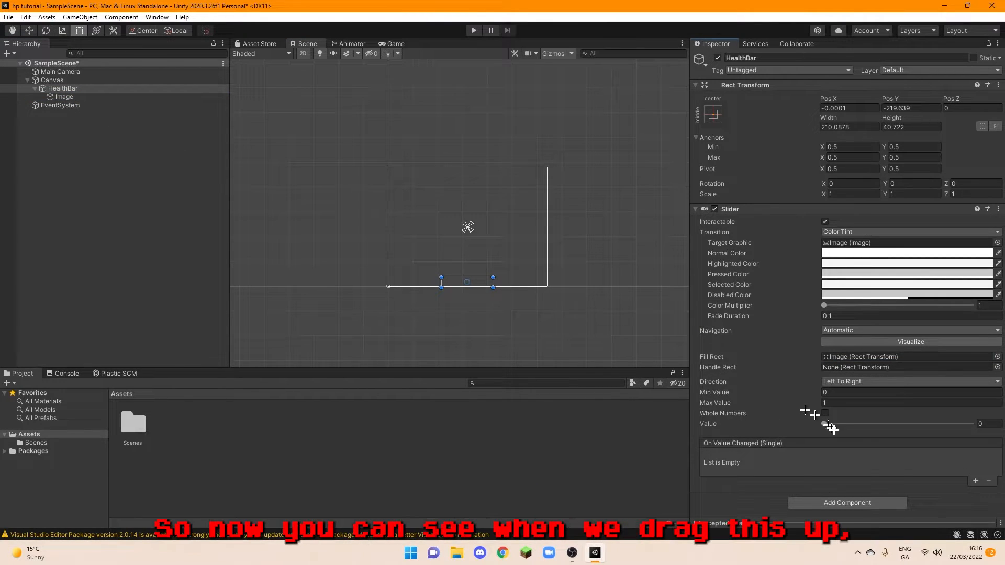
mouse_move(836, 423)
mouse_down()
mouse_move(976, 422)
mouse_move(790, 482)
mouse_move(977, 428)
mouse_up()
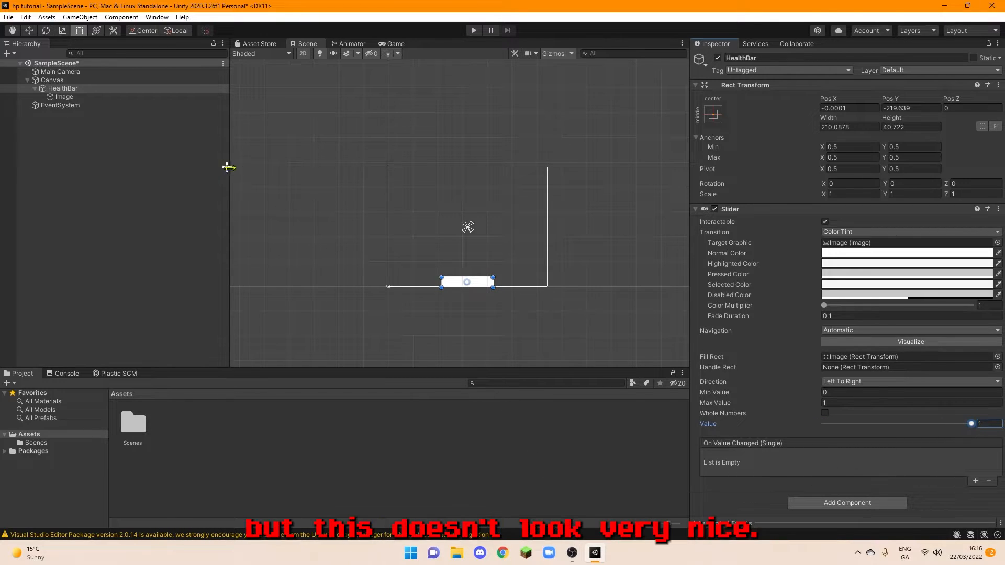
Add a second UI Image as a child of HealthBar and anchor it to stretch over HealthBar on both axes, including its position
scroll(431, 242, up, 5)
scroll(431, 270, up, 4)
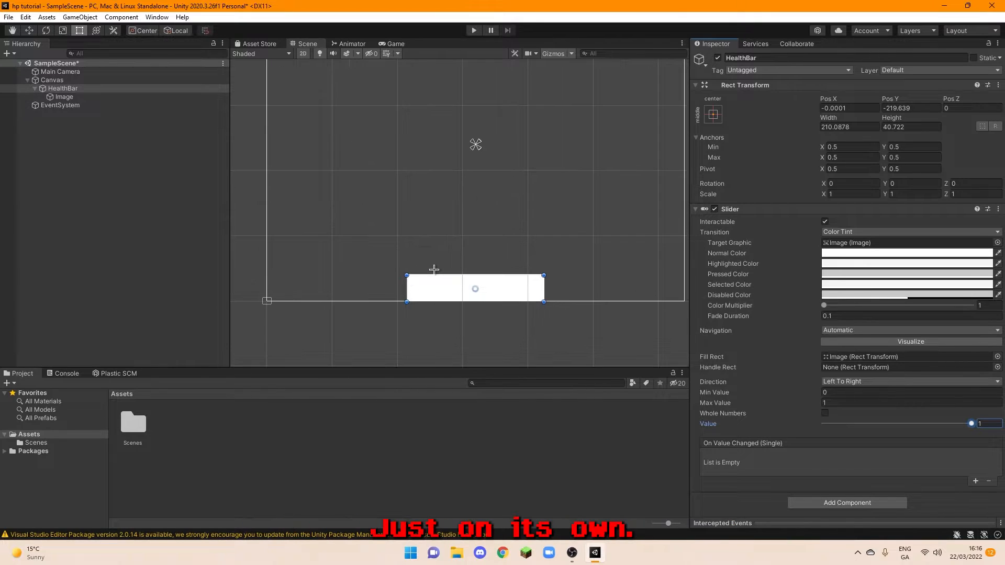
right_click(66, 88)
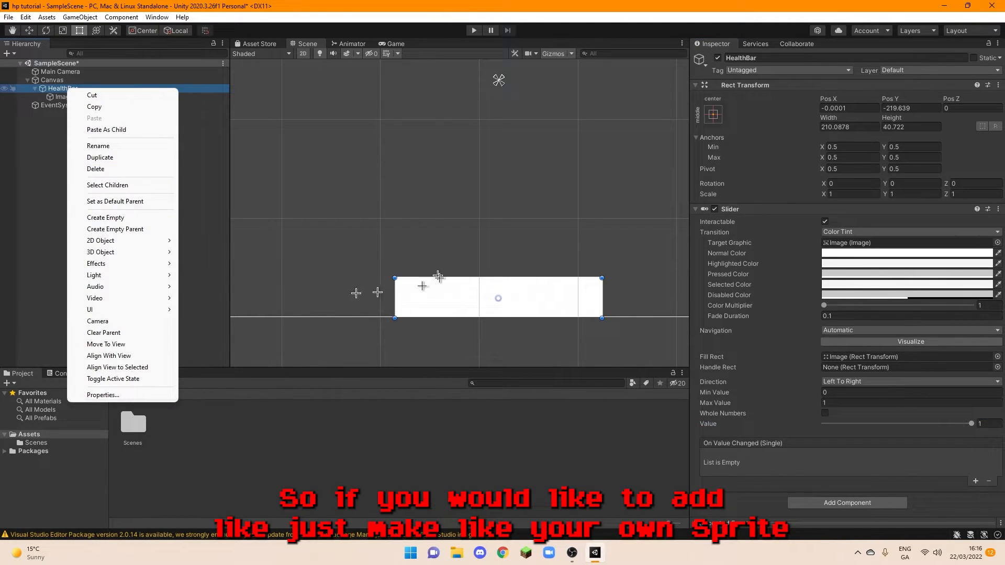
mouse_move(93, 312)
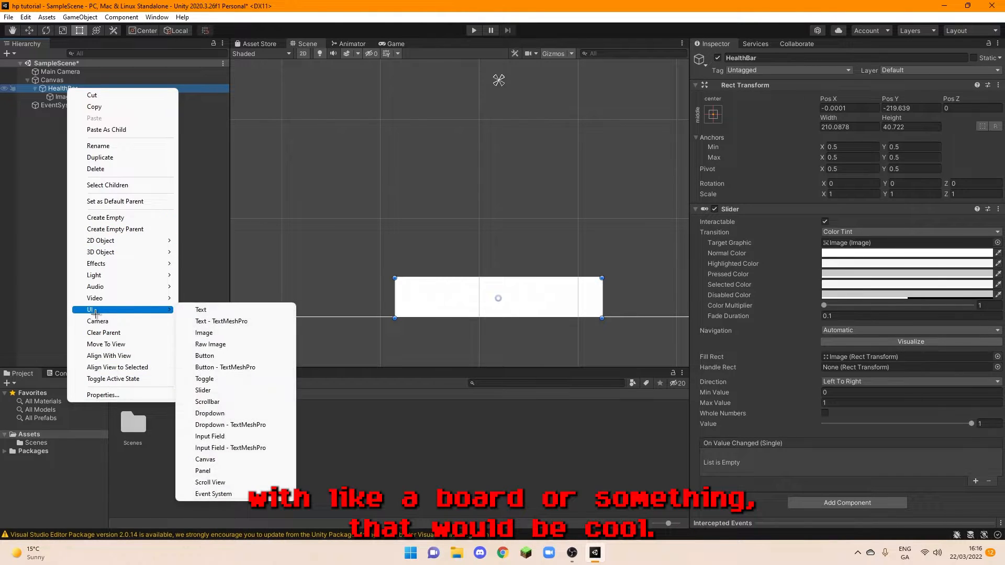
click(228, 334)
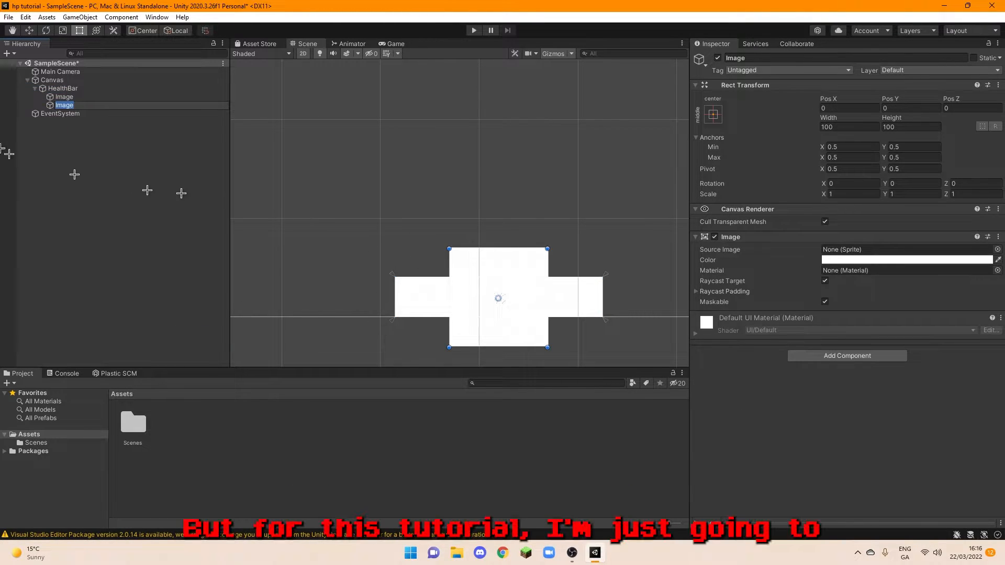
click(714, 114)
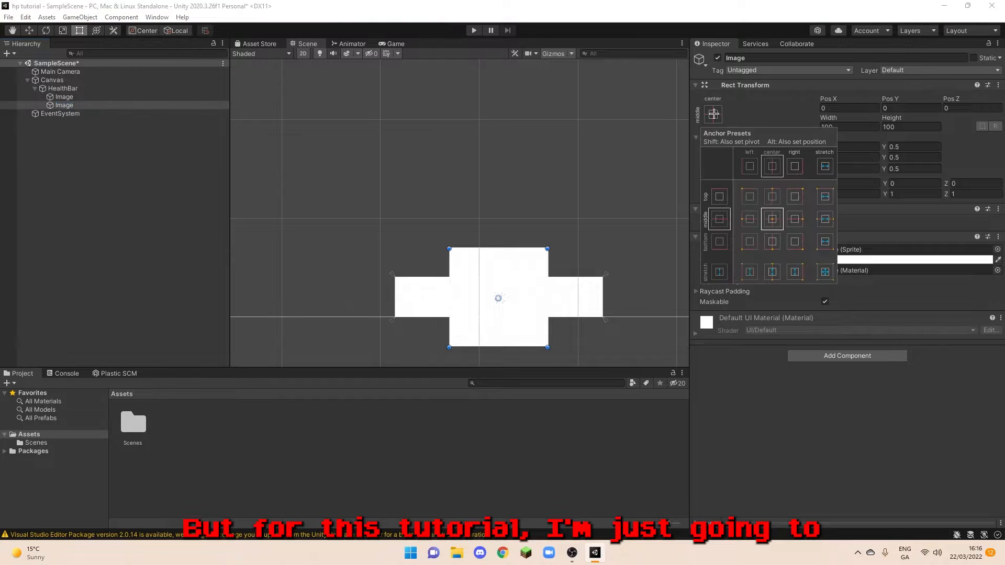
click(825, 272)
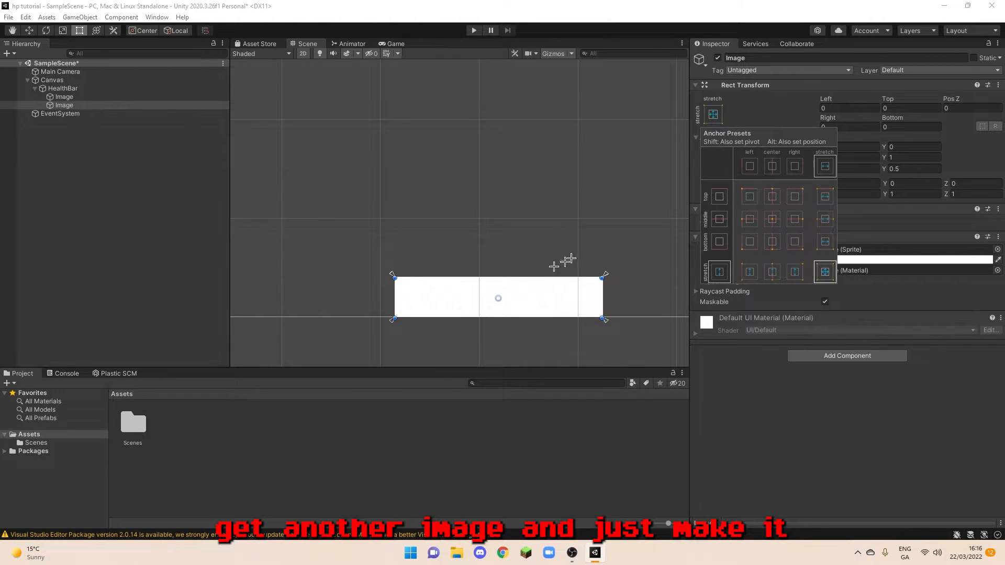
Extend the second Image past HealthBar's edges, to about -3.7 left, -5.9 top and -5.3 right
drag(461, 278, 462, 271)
drag(395, 300, 392, 299)
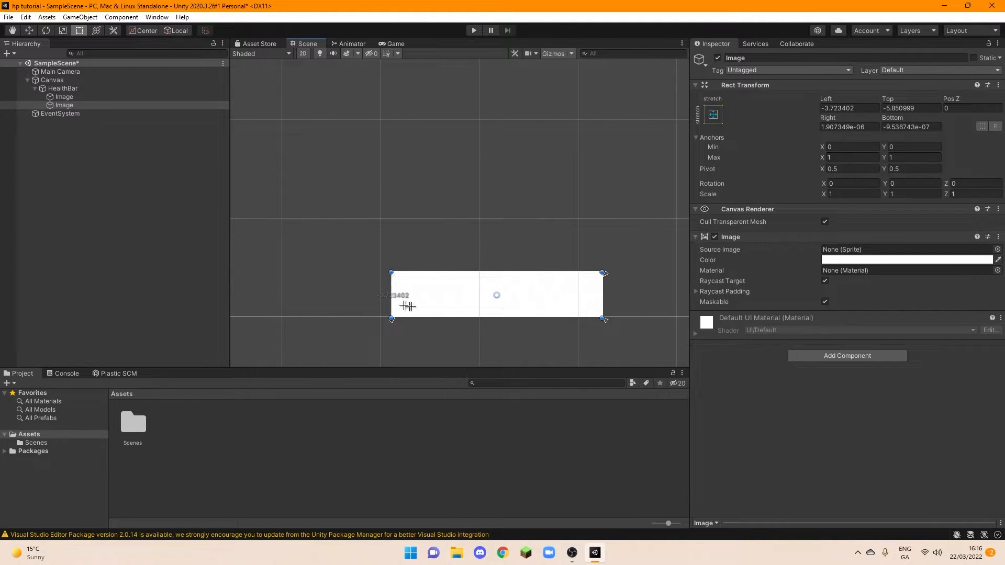
drag(604, 303, 608, 304)
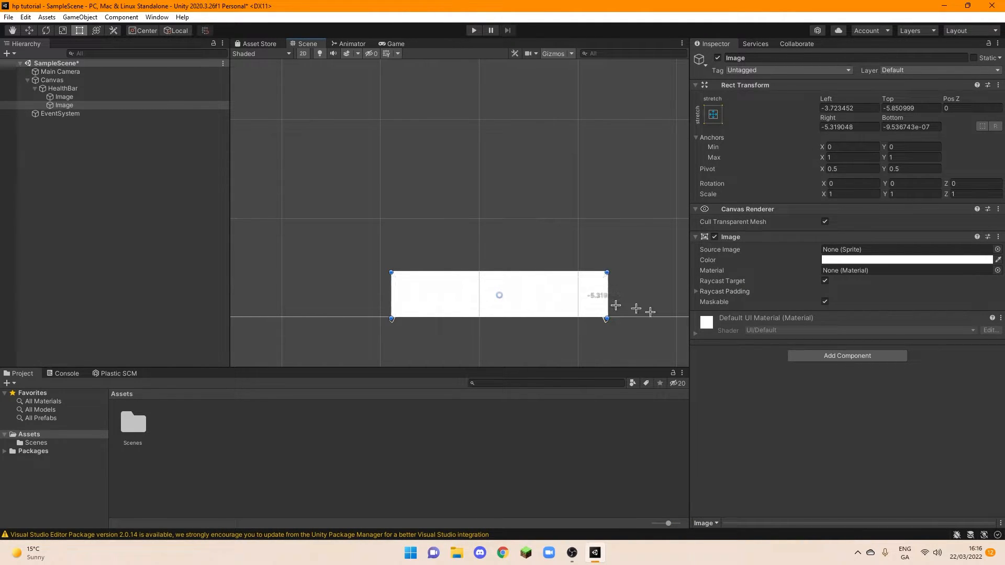
Colour the second Image black (000000) and reorder it above the fill Image in the hierarchy so it sits behind the fill
click(841, 260)
drag(898, 330, 855, 390)
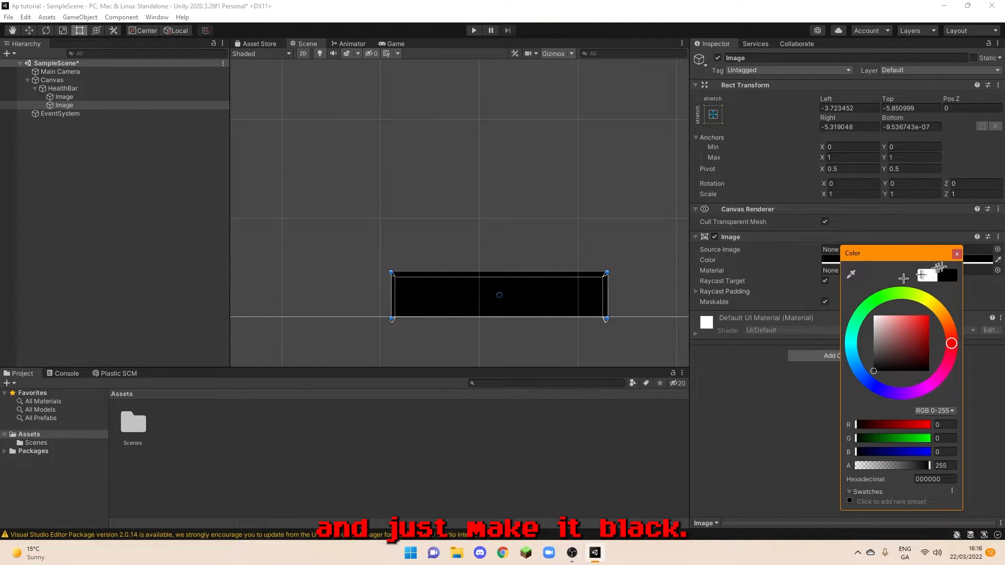
click(956, 254)
drag(69, 106, 63, 94)
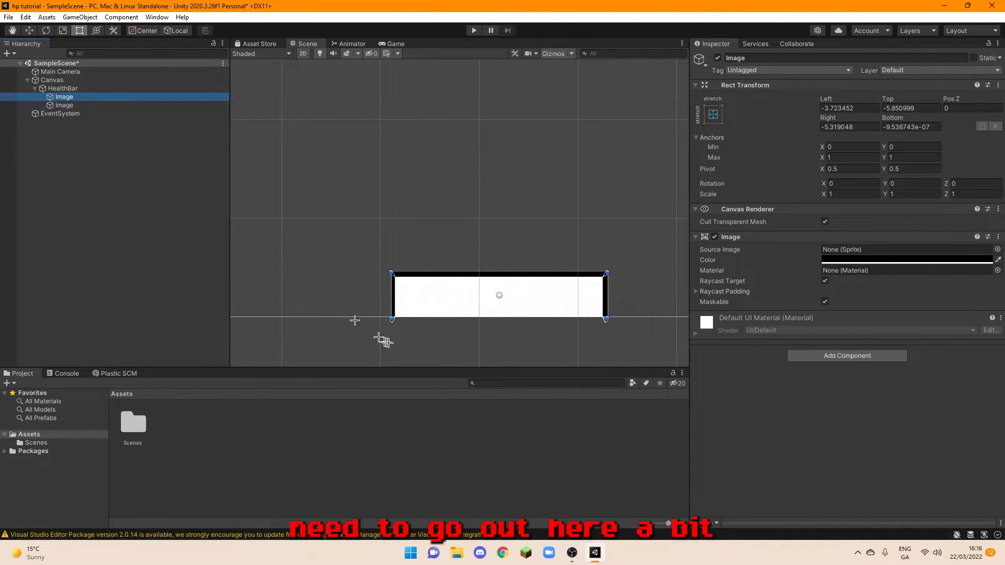
Extend the black Image's bottom edge to about -4.8 and move HealthBar up to a Pos Y of about -213.8
drag(441, 311, 446, 323)
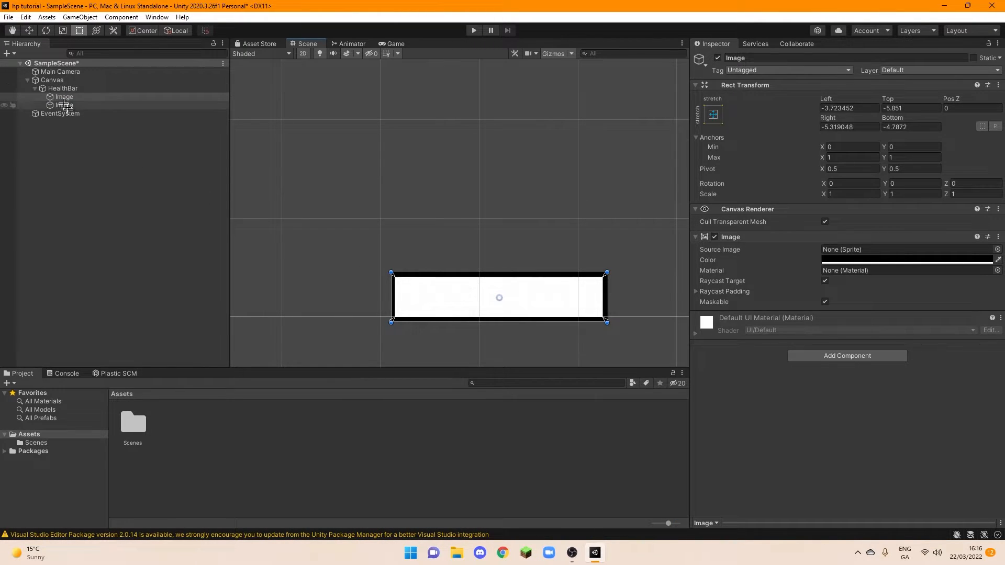
click(62, 88)
drag(416, 295, 417, 289)
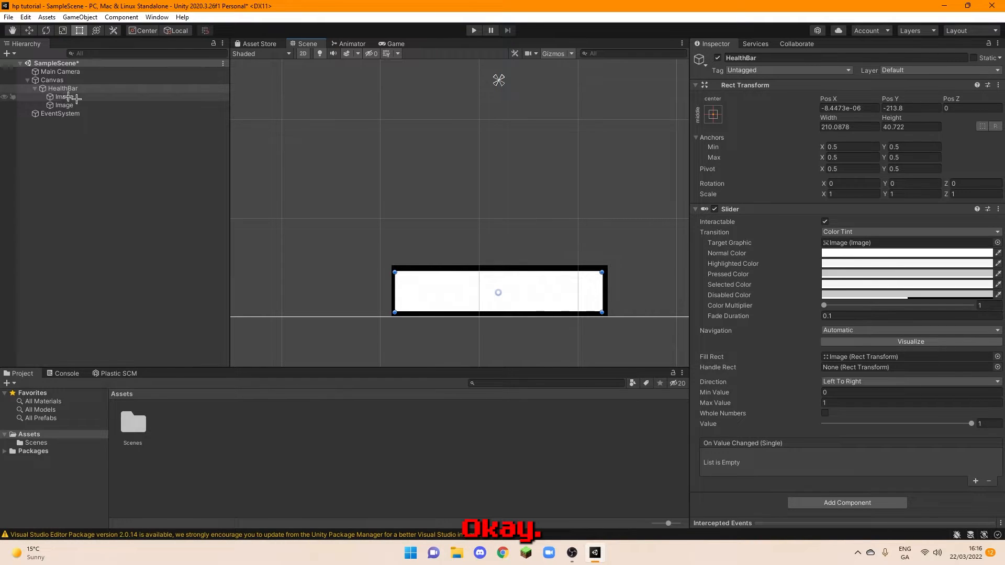
Set the HealthBar slider's Normal Color to pure red and its value to 1
mouse_move(972, 424)
mouse_down()
mouse_move(798, 427)
mouse_move(1002, 403)
mouse_move(767, 478)
mouse_move(969, 422)
mouse_up()
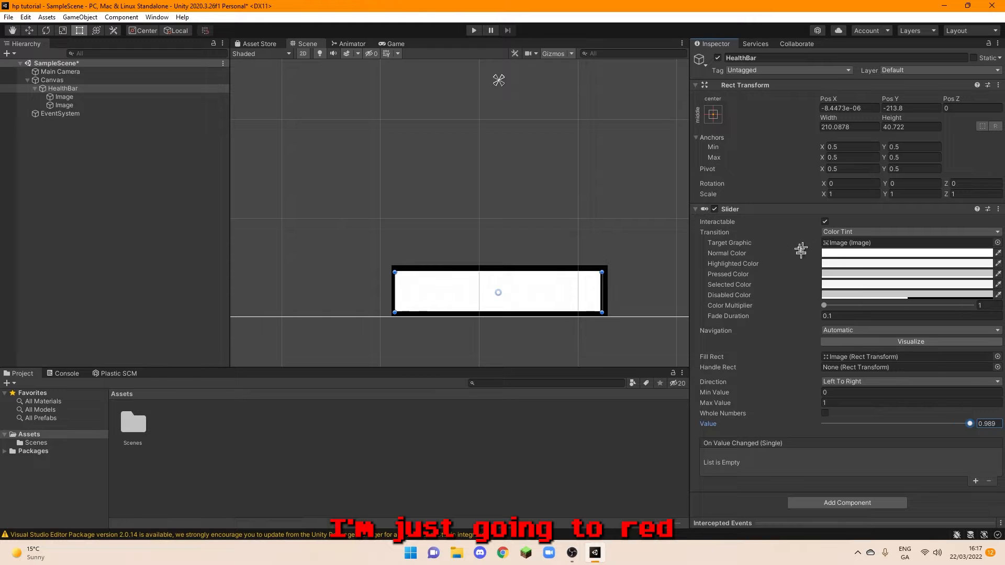
click(861, 253)
drag(932, 318, 978, 277)
click(972, 244)
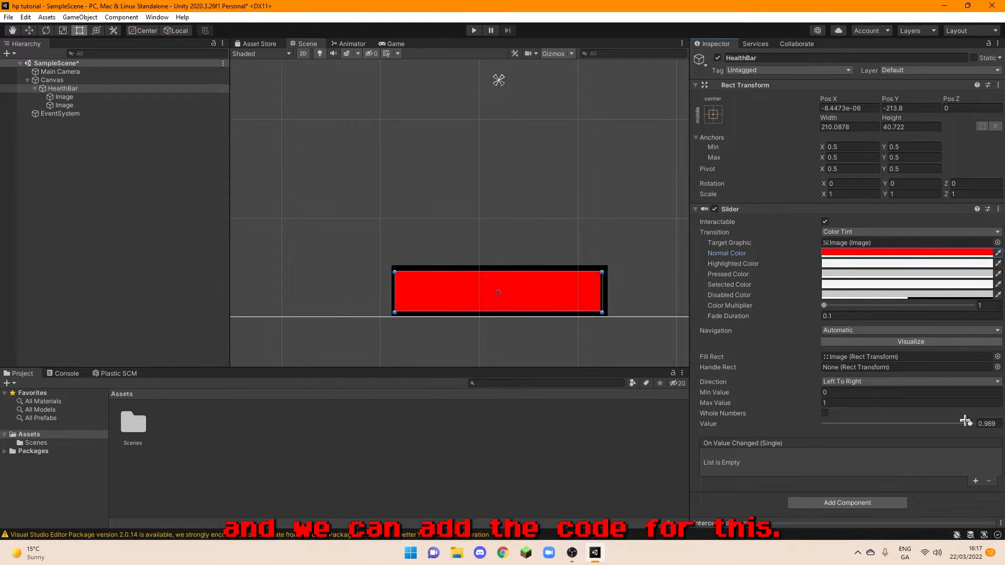
mouse_move(964, 421)
mouse_down()
mouse_move(837, 424)
mouse_move(971, 423)
mouse_up()
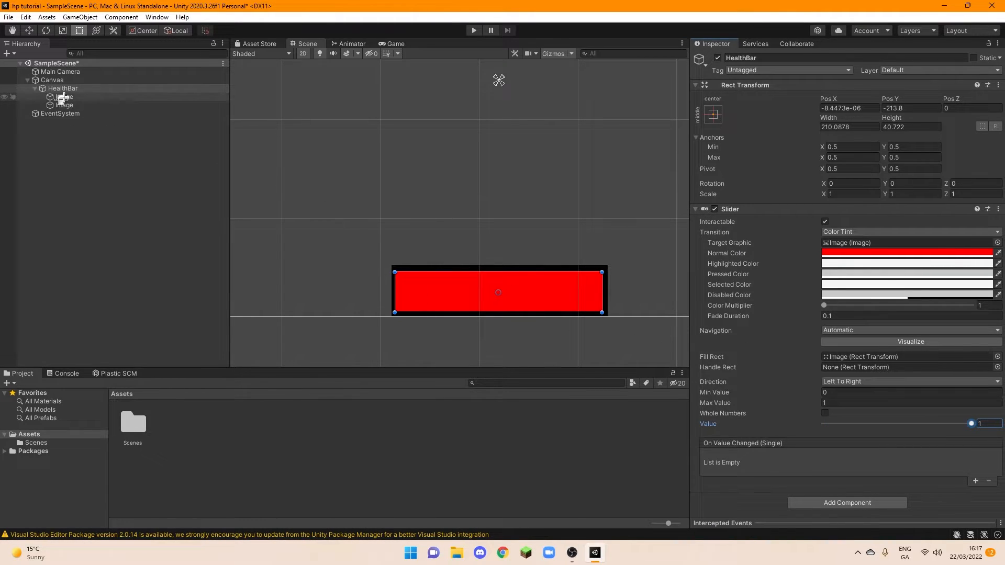
Create and attach a new script named health to HealthBar, and open it in Visual Studio
click(890, 503)
text(sli)
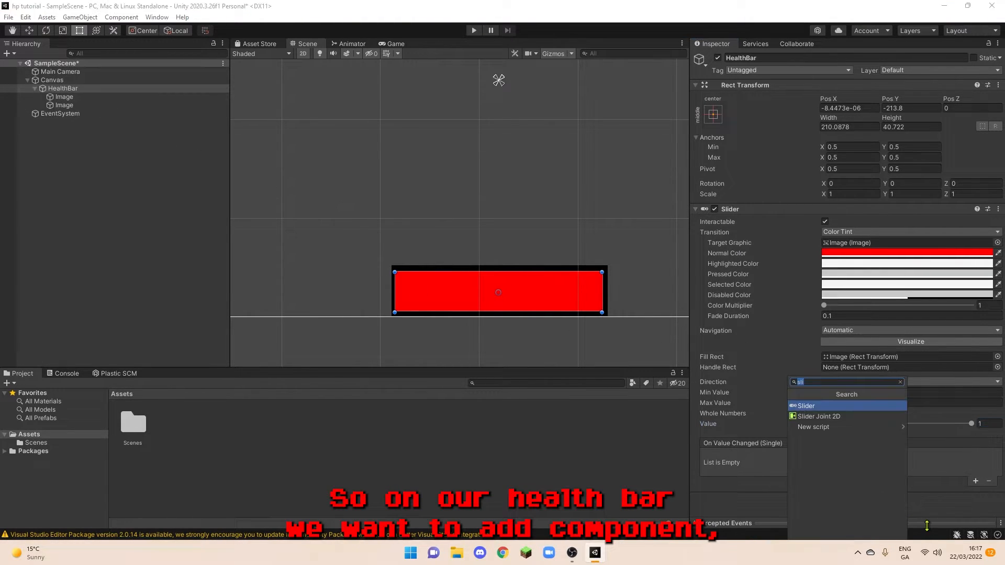
text(health)
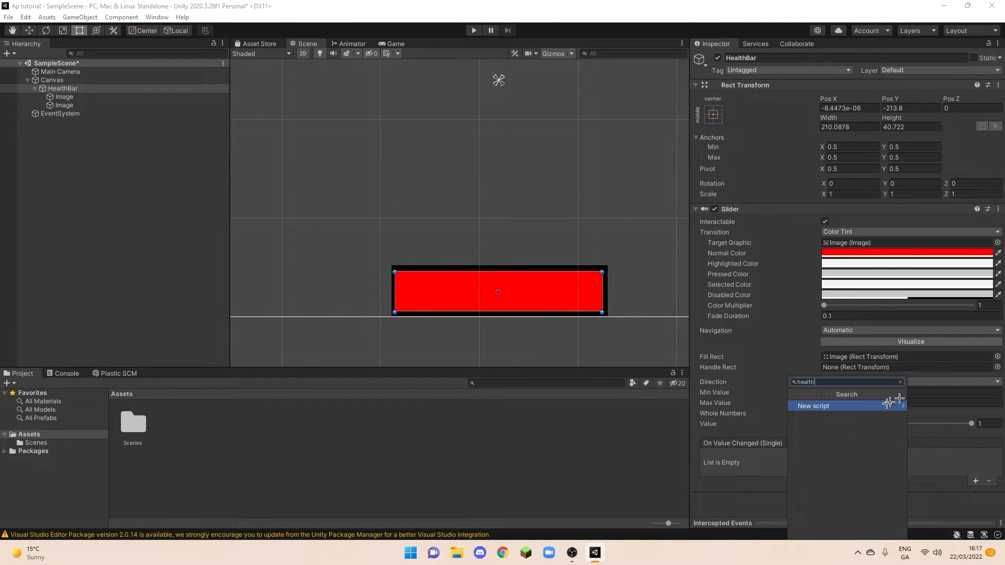
click(890, 405)
click(812, 530)
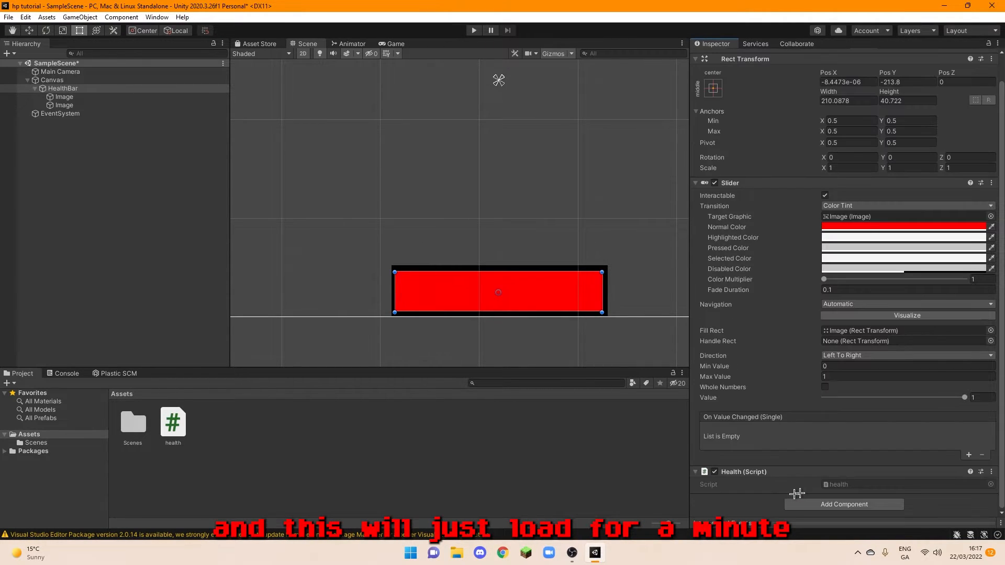
double_click(844, 484)
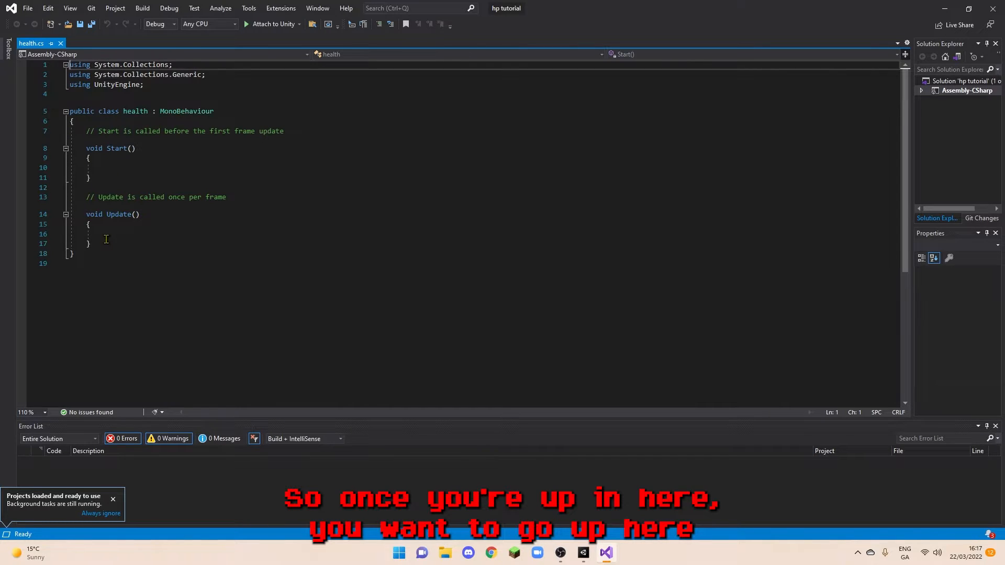
Start a field declaration with "public slider" on a new line at the start of the health class
click(99, 121)
key(Return)
text(pu)
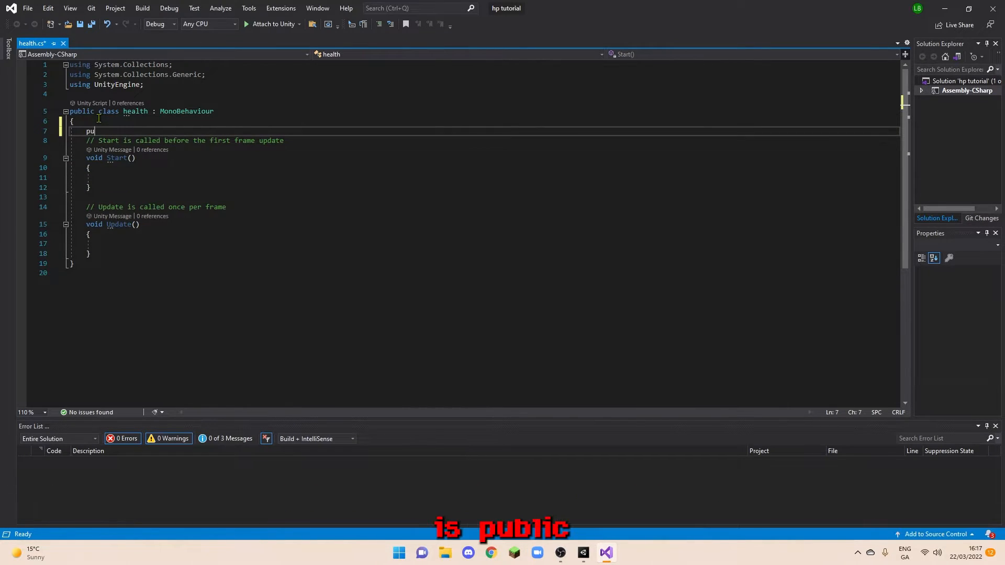
text(blic s)
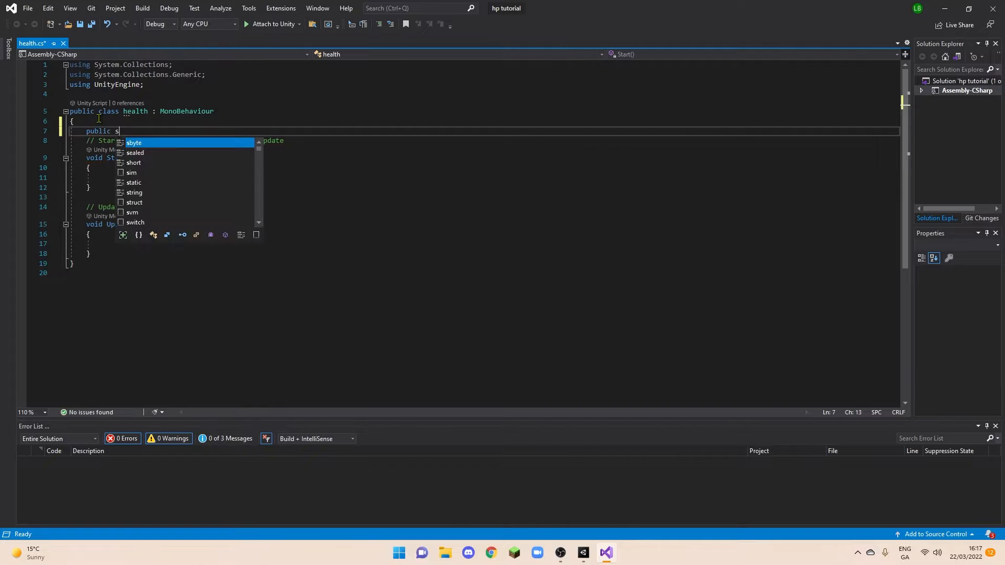
text(lider)
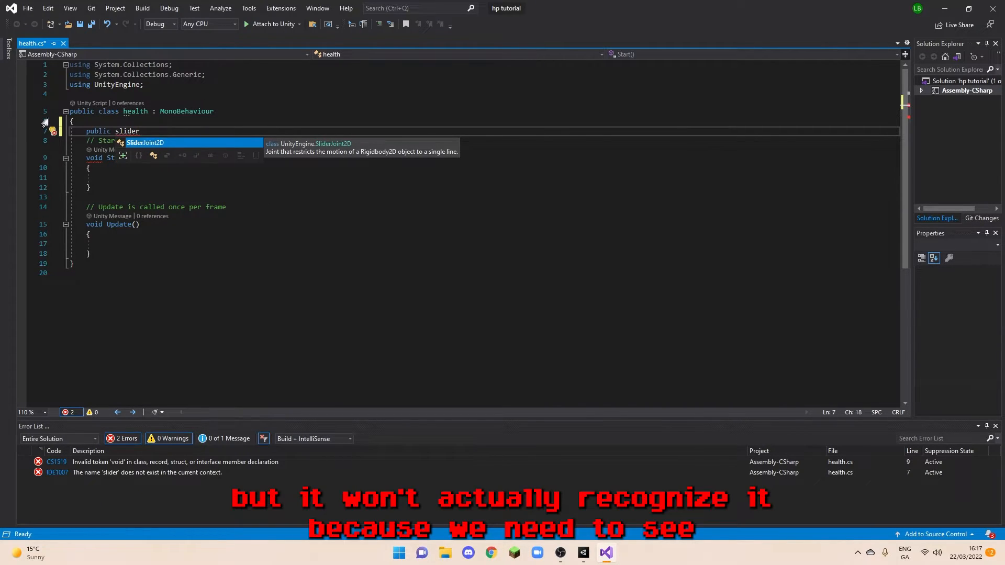
Add the directive "using UnityEngine.UI;" on the line below the existing using directives
click(86, 93)
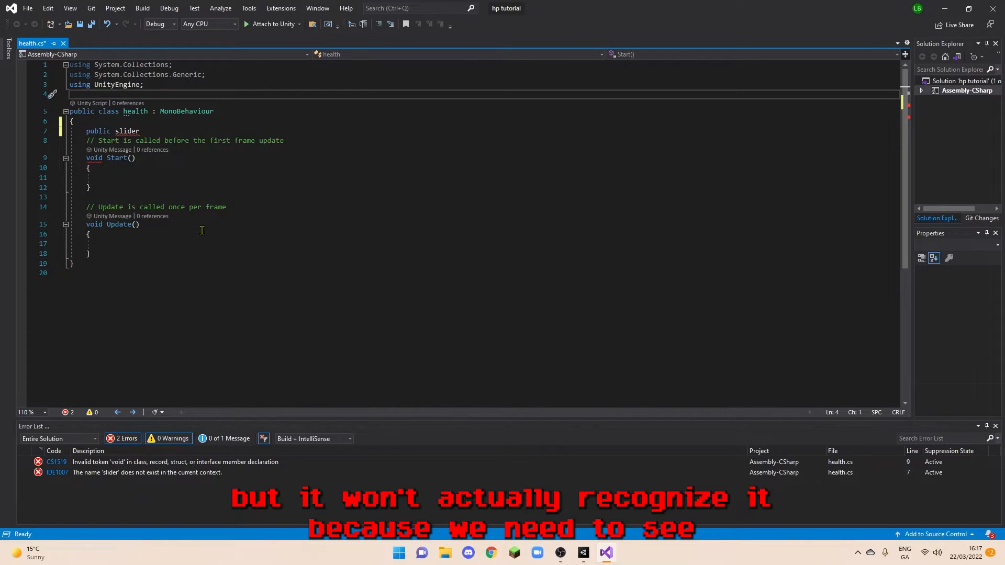
text(using)
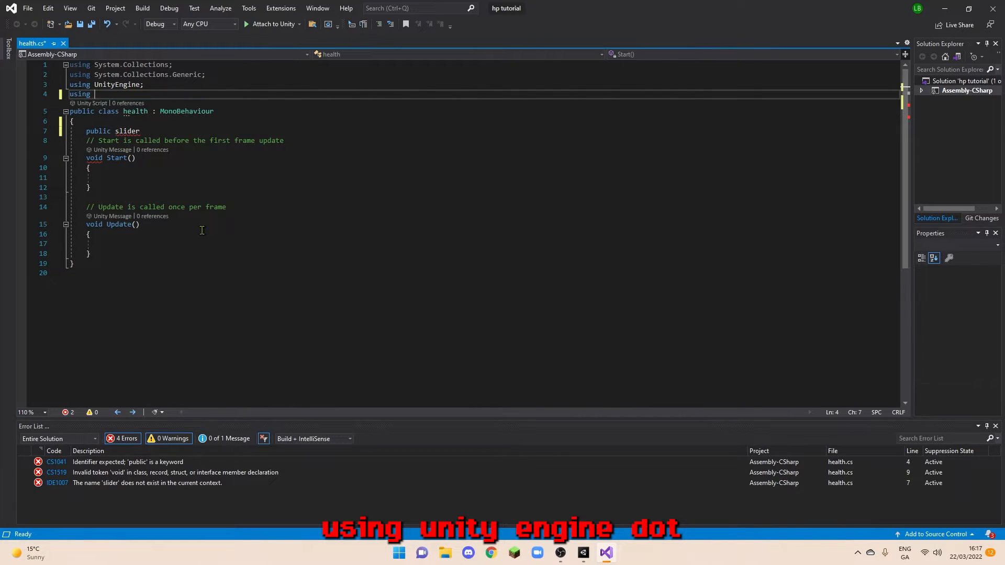
text(uni)
key(Down)
key(Down)
key(Down)
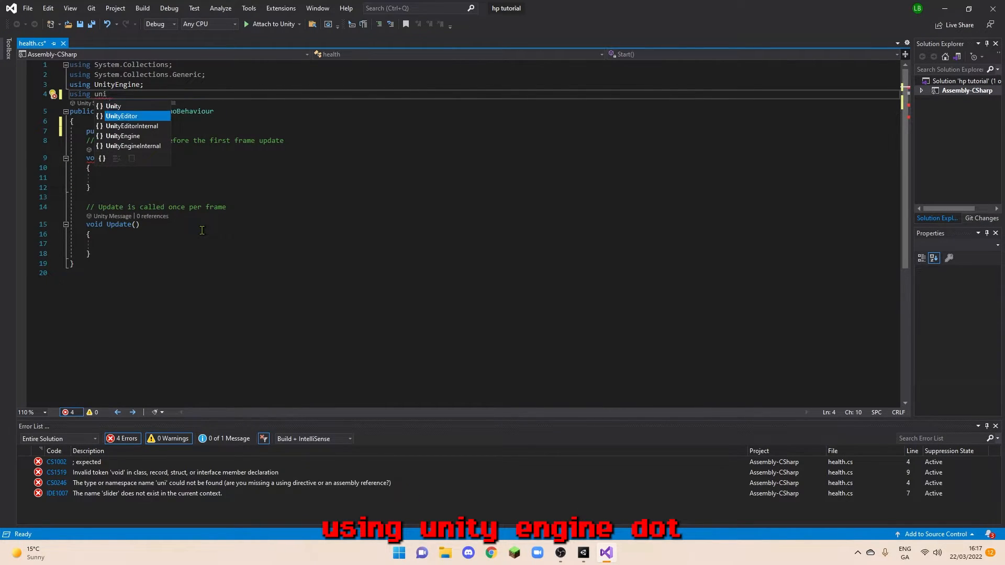
key(Tab)
text(.u)
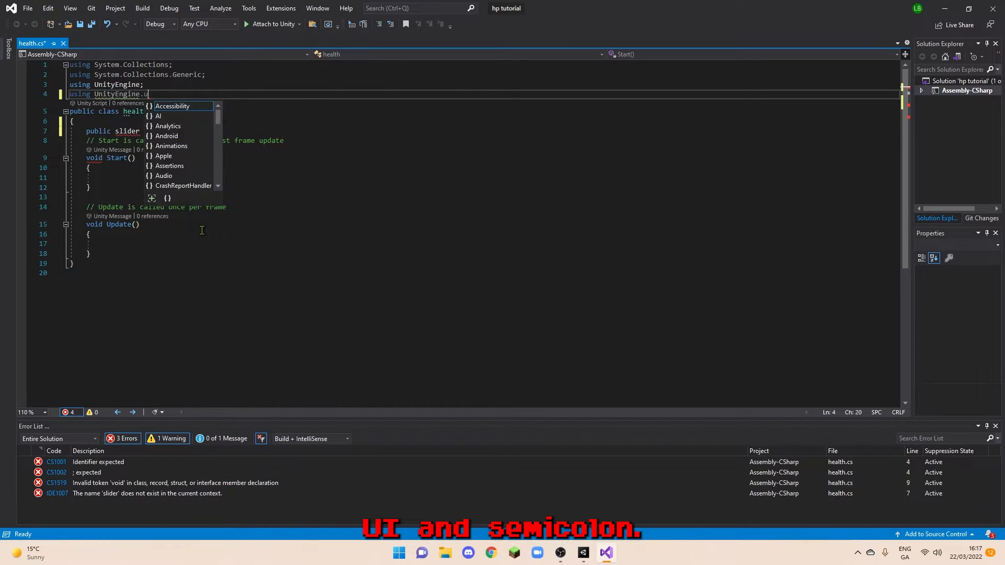
text(i;)
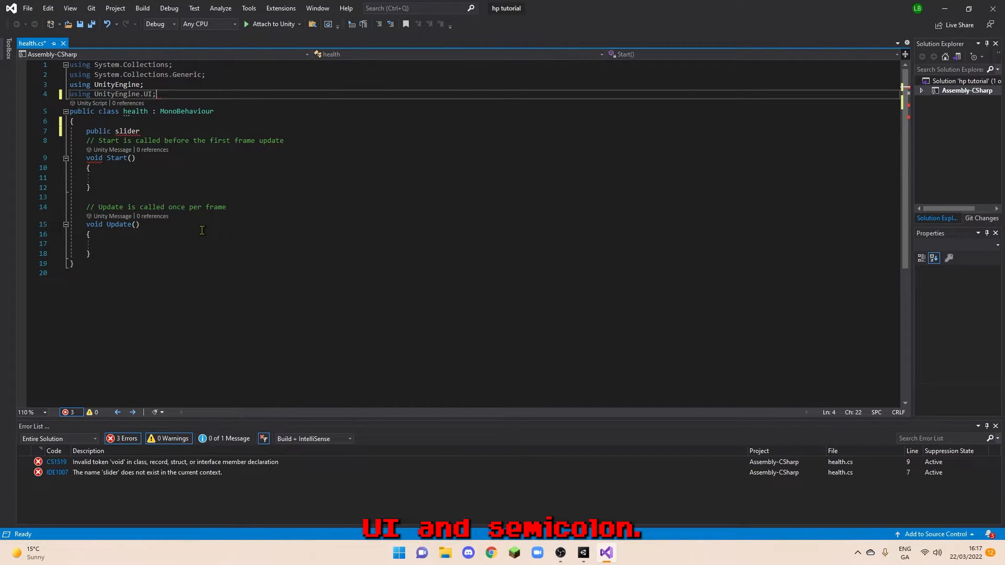
Correct the field's type to Slider and complete the declaration as "public Slider slider;"
drag(140, 131, 114, 133)
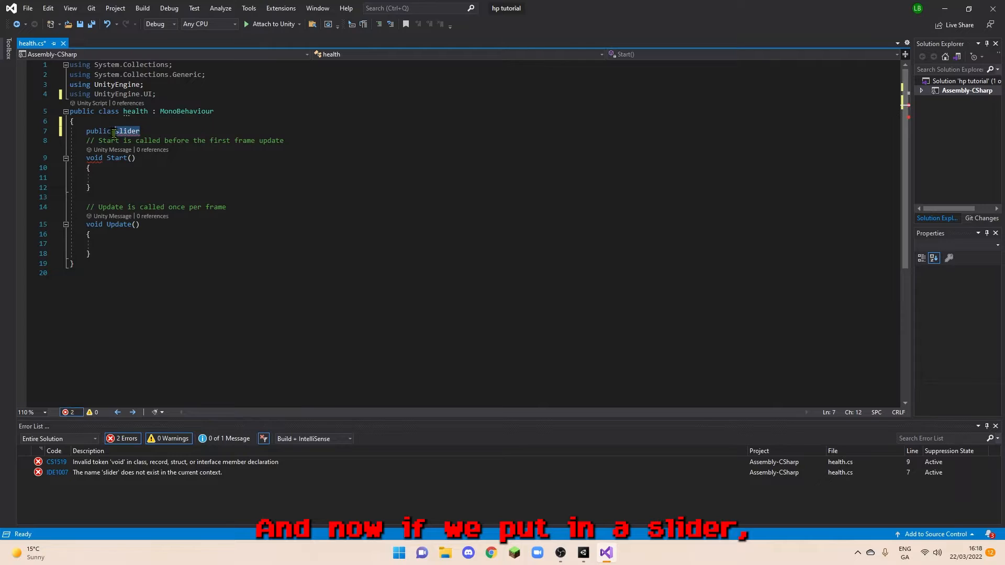
text(Slider)
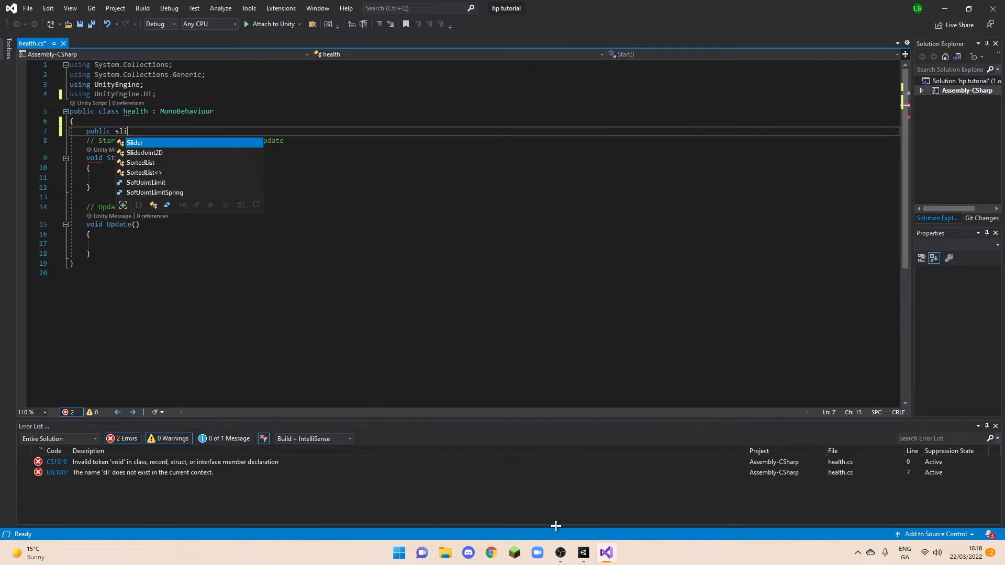
key(Tab)
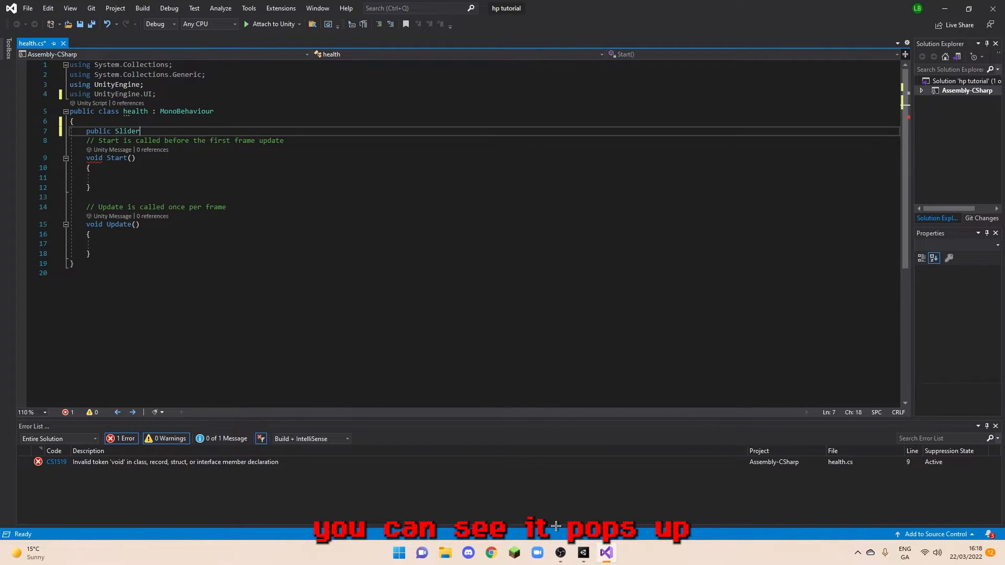
text(s)
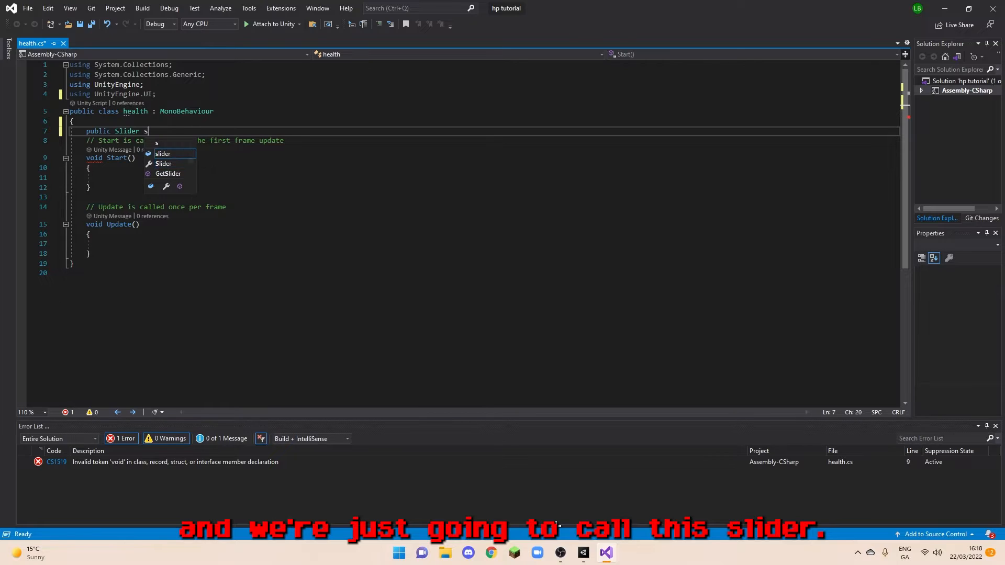
text(lider)
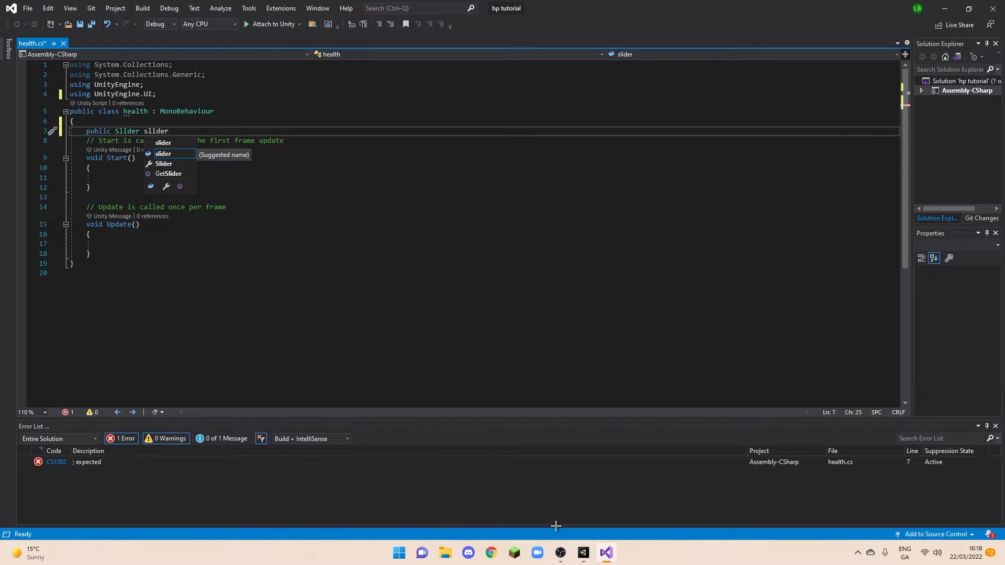
text(;)
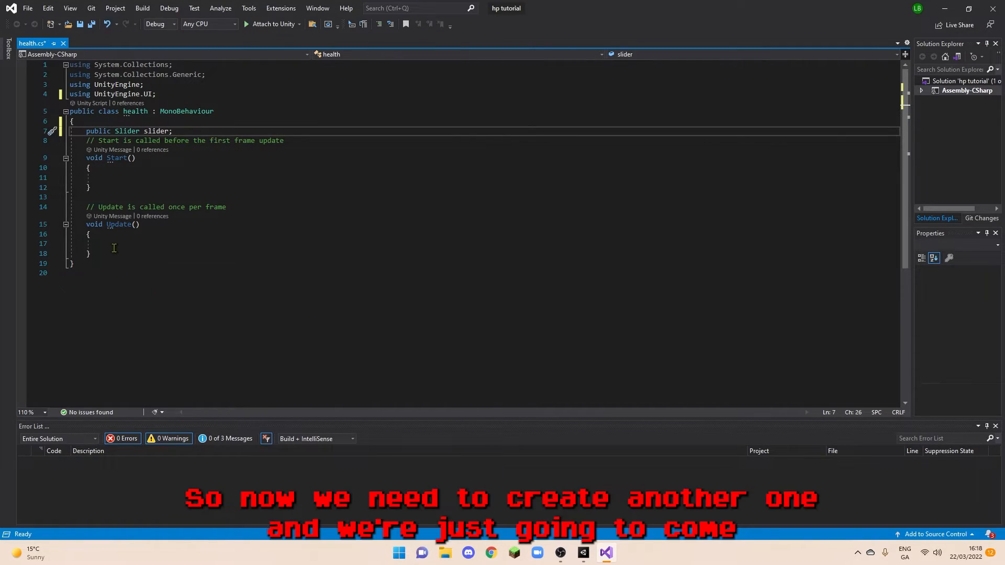
Declare the field "public int Health;" below the slider field and save the script
key(Return)
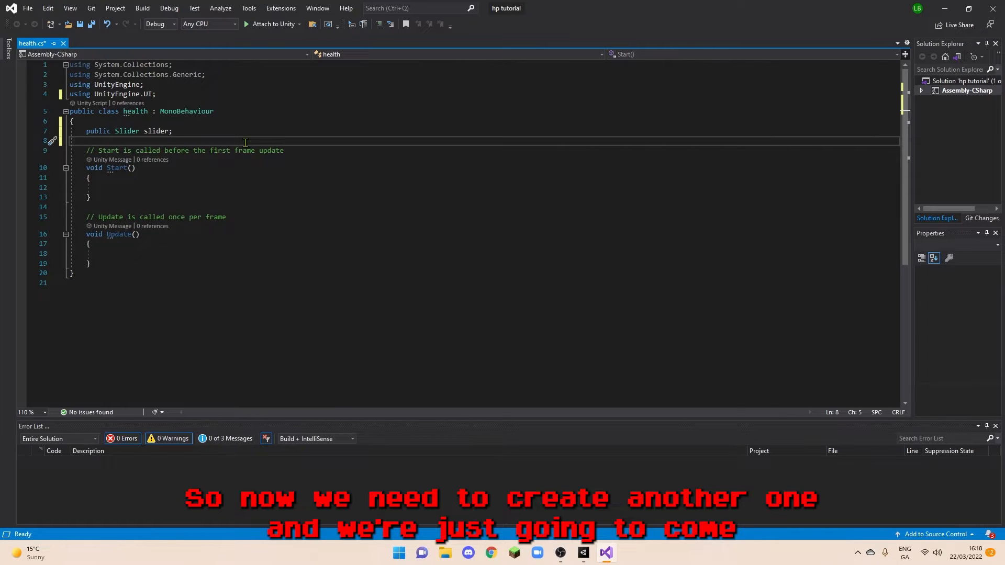
text(pub)
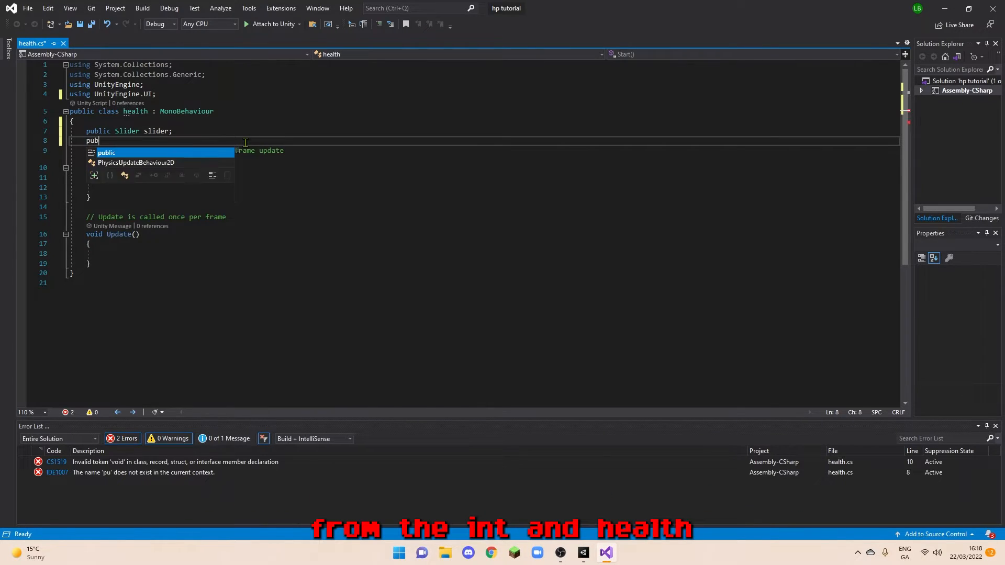
text(lic int)
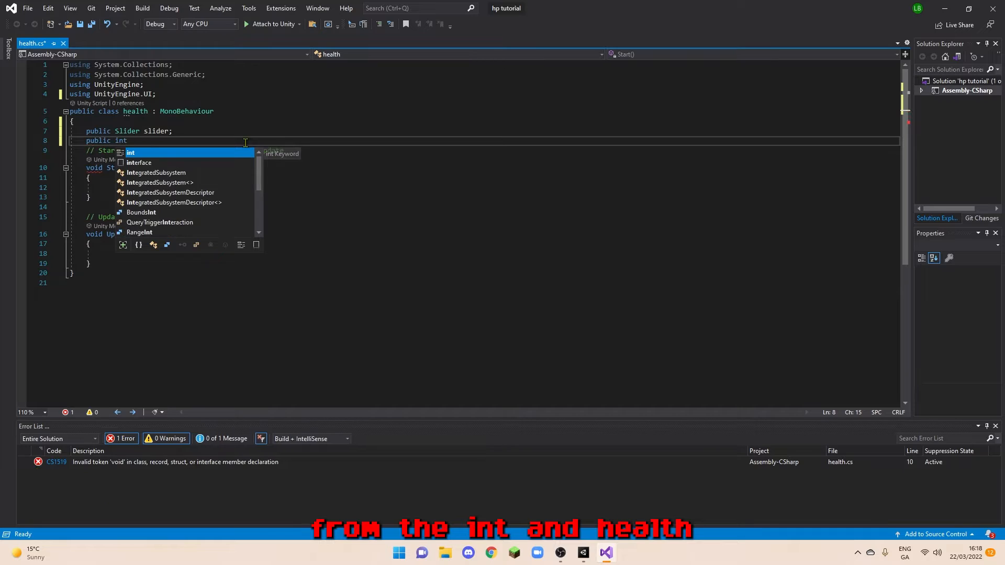
text( h)
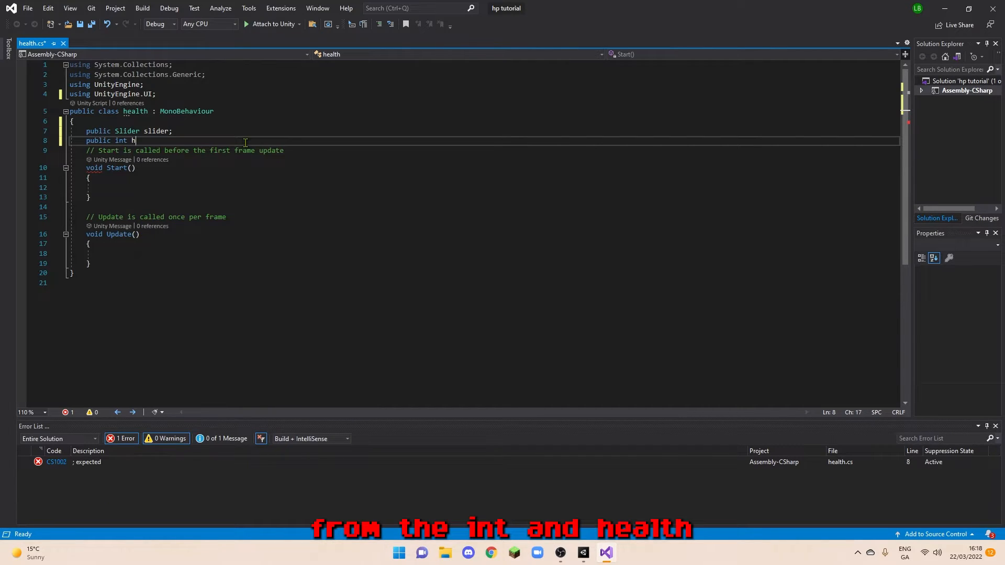
text(ea)
text(lth;)
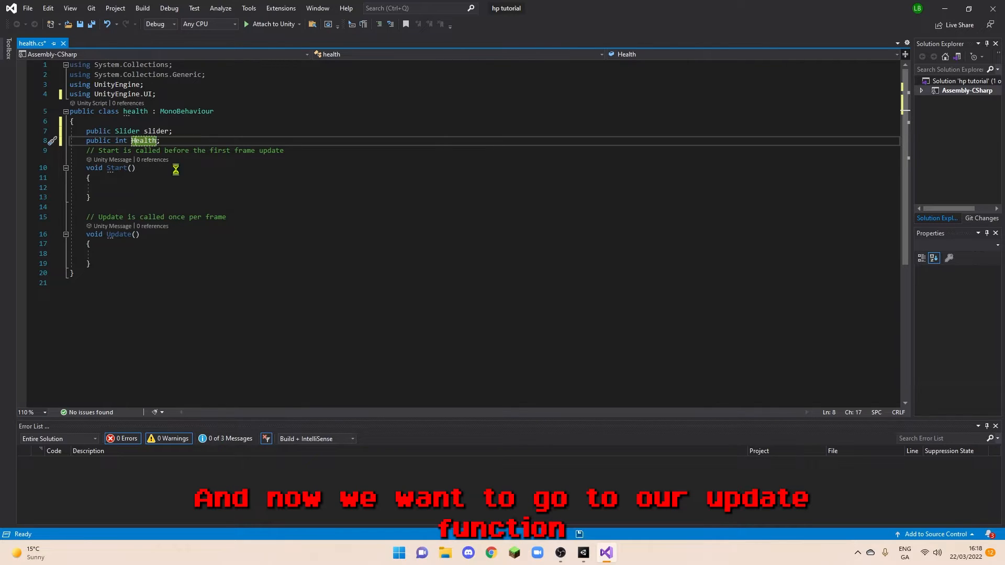
key(ctrl+s)
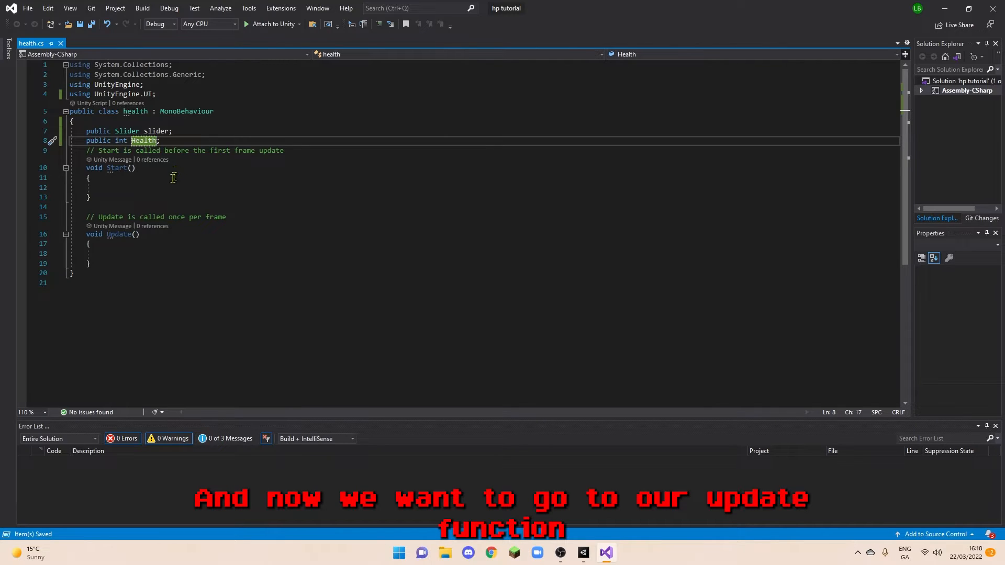
Inside the Update method, add the statement "slider.value = health;"
click(112, 253)
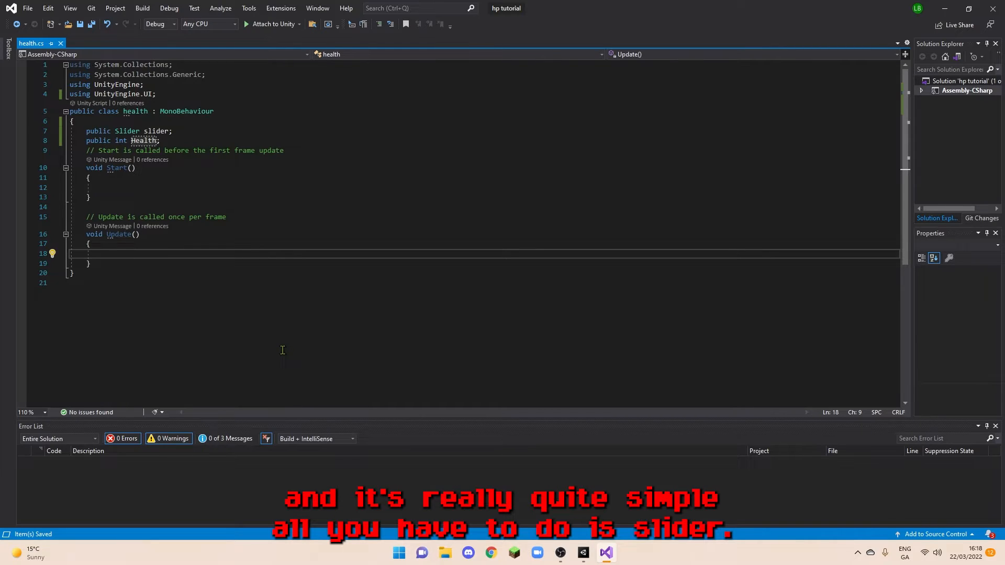
text(sli)
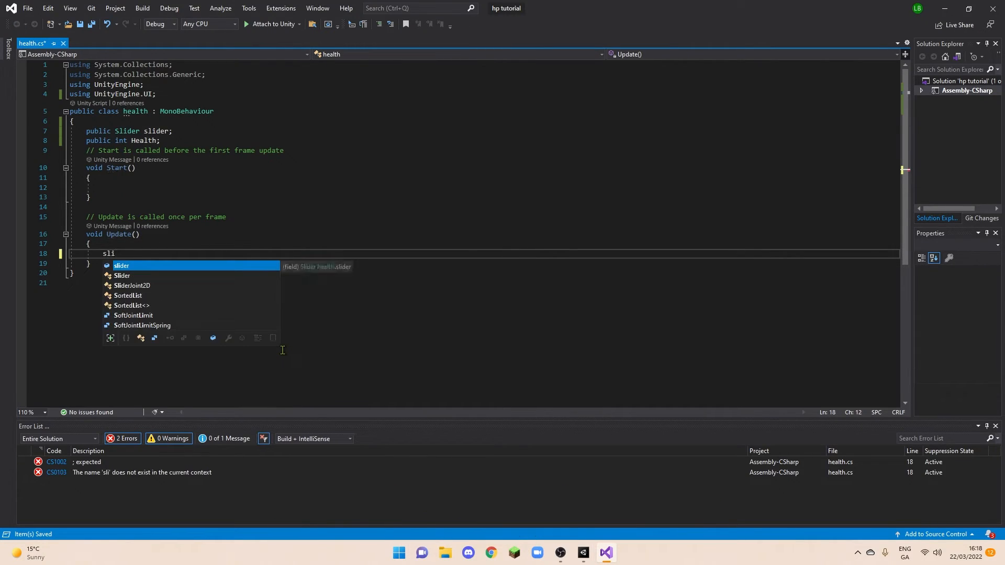
text(der.va)
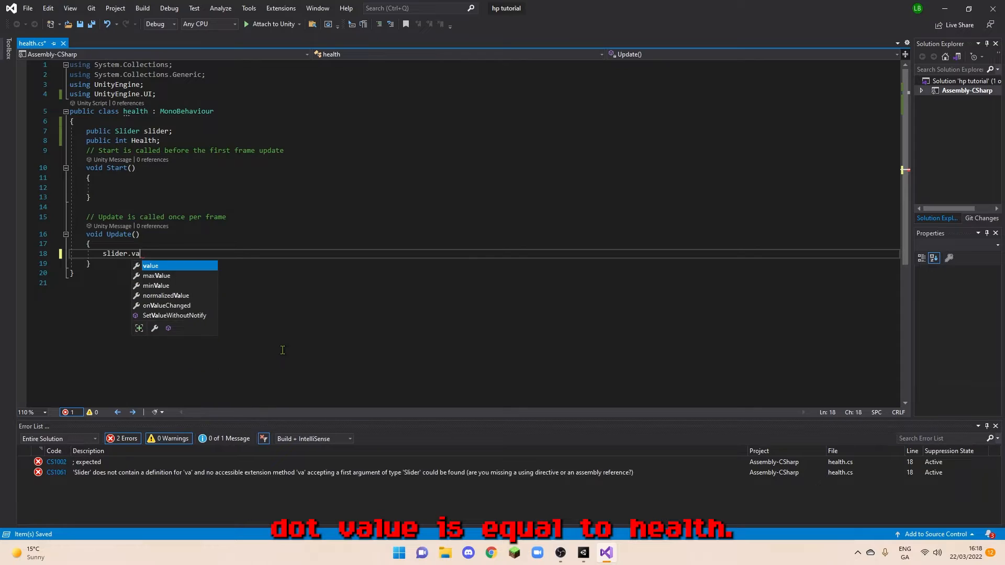
key(Tab)
text(= health)
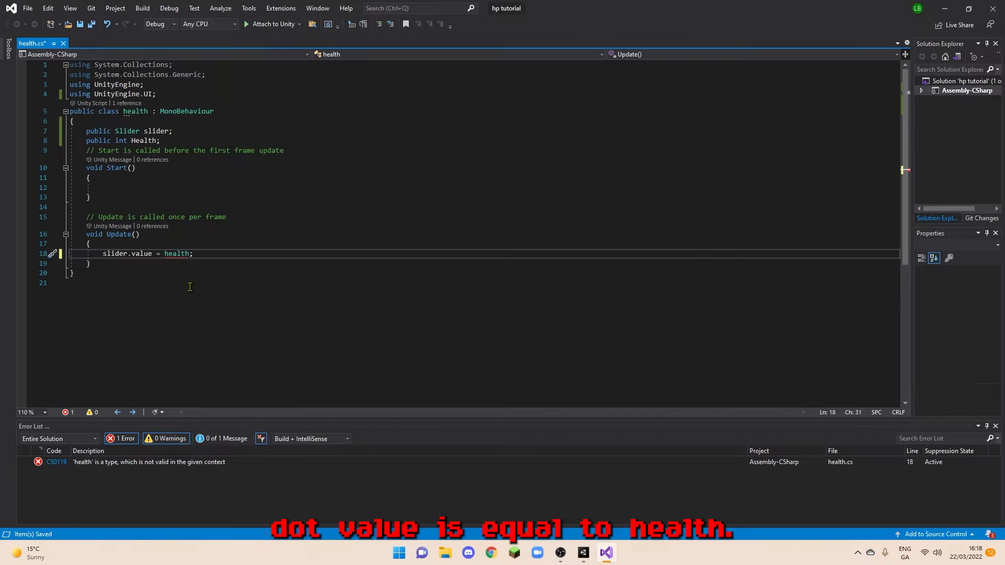
Capitalize the assigned variable in Update so the statement reads "slider.value = Health;", and save the script
key(Left)
key(Left)
key(Left)
key(Left)
key(Left)
key(BackSpace)
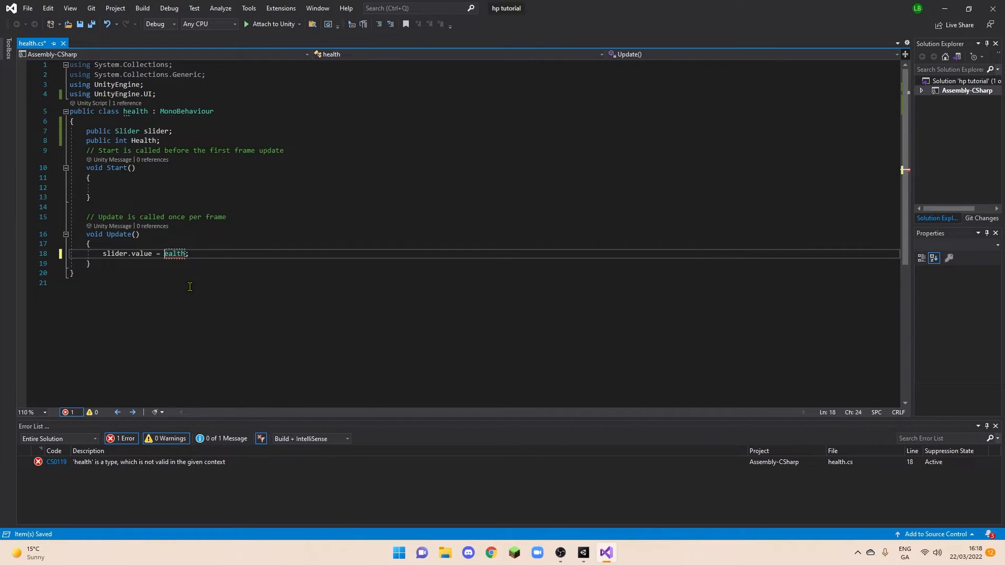
text(H)
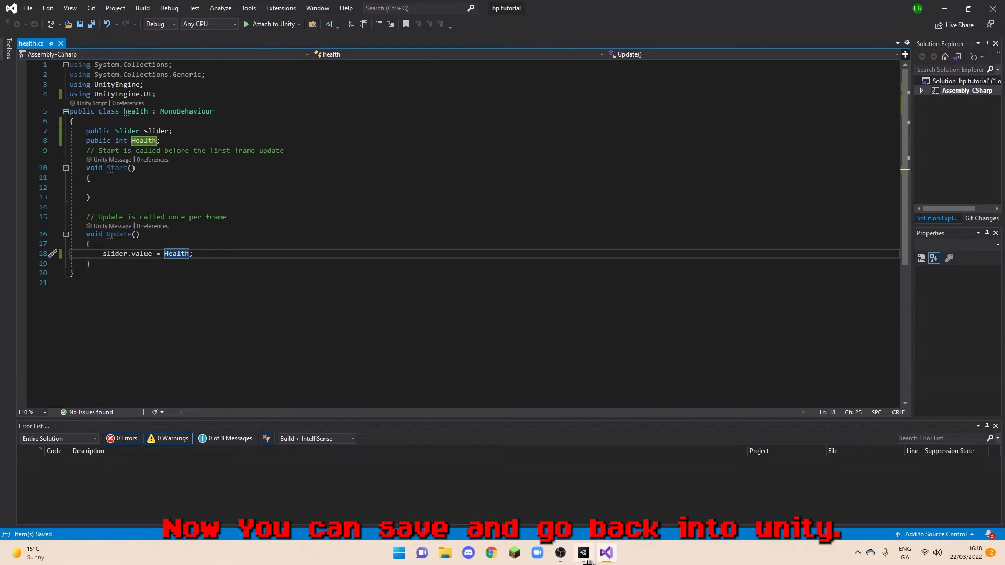
Switch to Unity, set Health to 100 in HealthBar's health script, and assign HealthBar's Slider component to the script's Slider reference
click(584, 554)
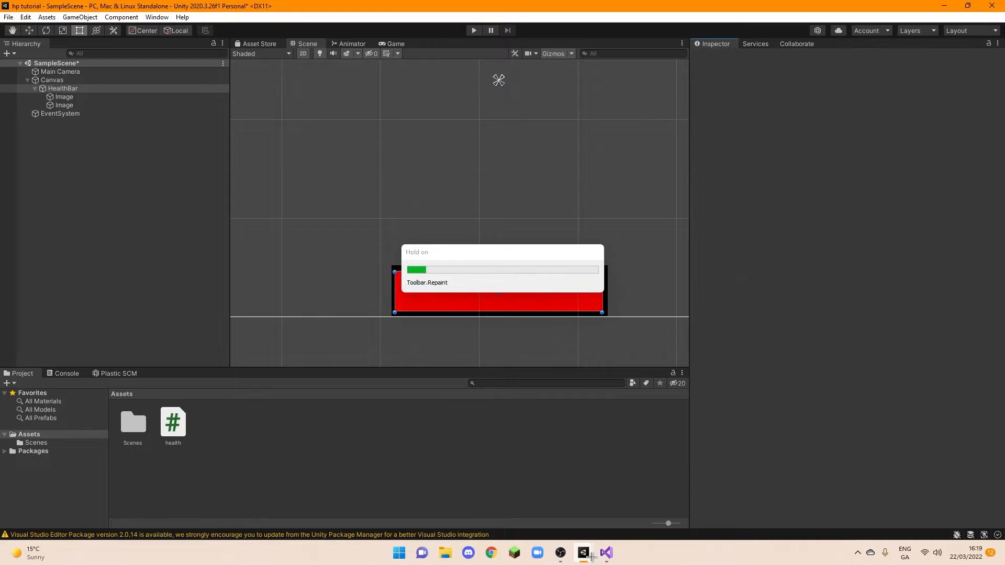
scroll(841, 489, down, 1)
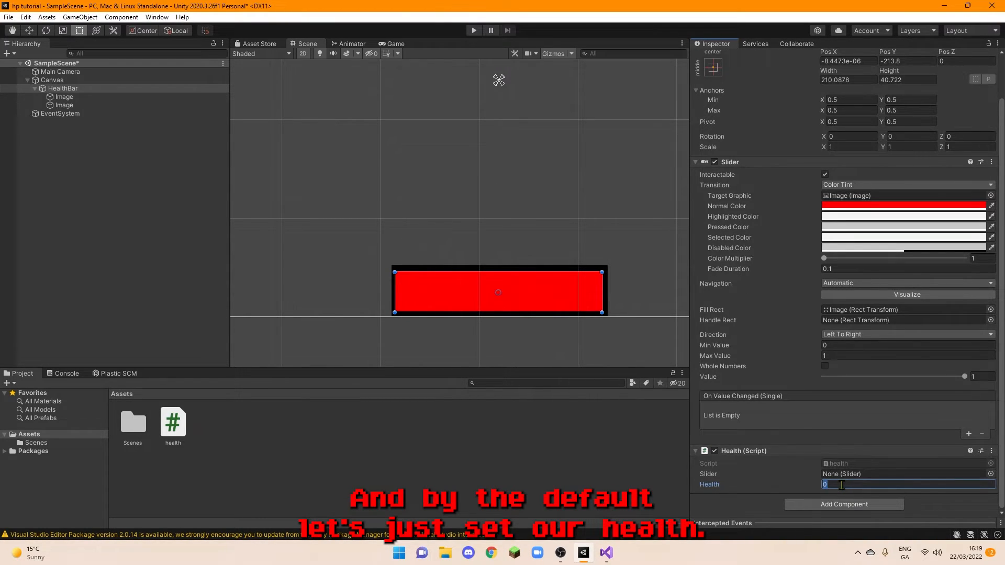
text(100)
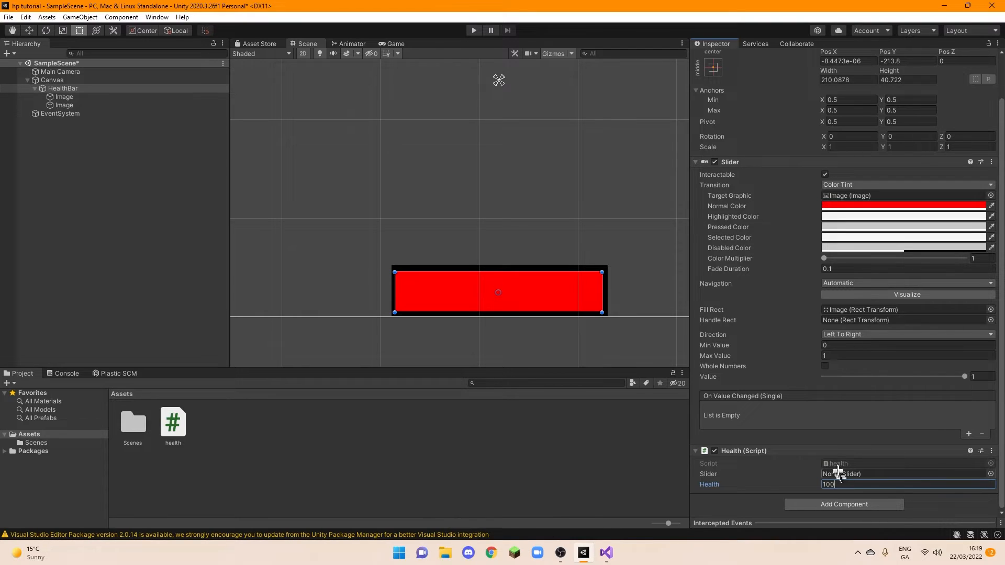
click(755, 172)
mouse_move(755, 171)
mouse_down()
mouse_move(770, 453)
mouse_move(845, 476)
mouse_up()
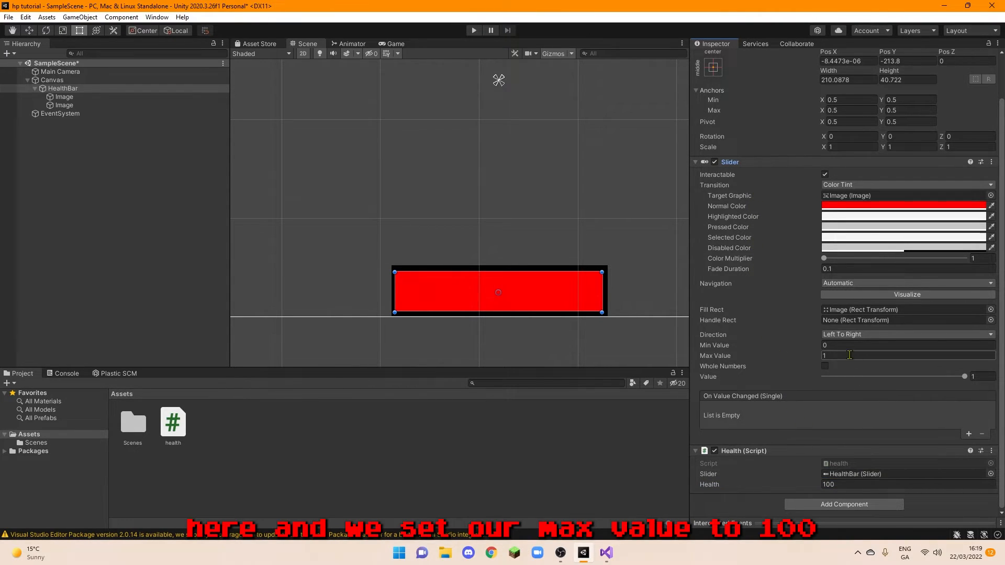
Set the Slider component's Max Value to 100 and test the health bar in Play mode
text(00)
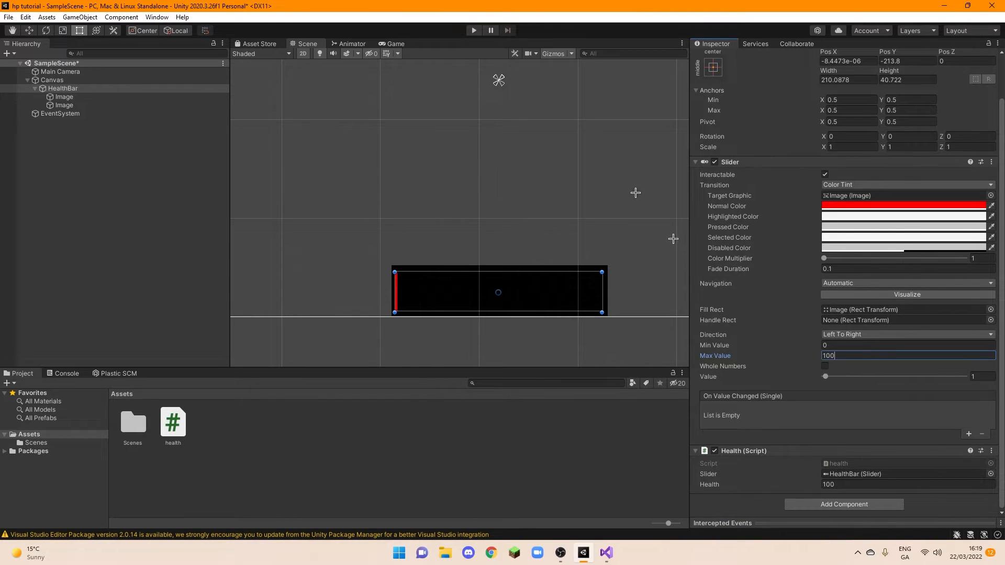
click(474, 30)
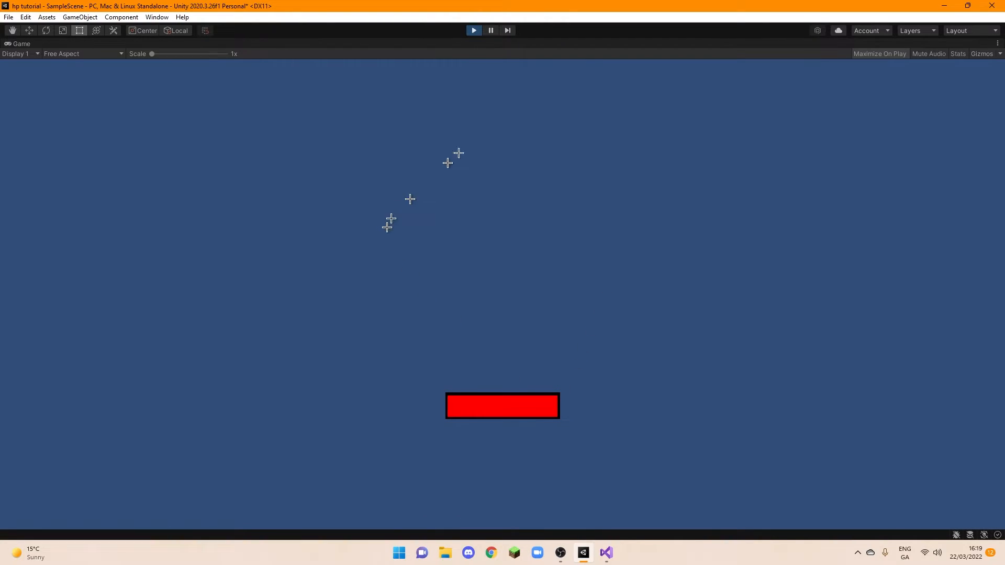
click(473, 30)
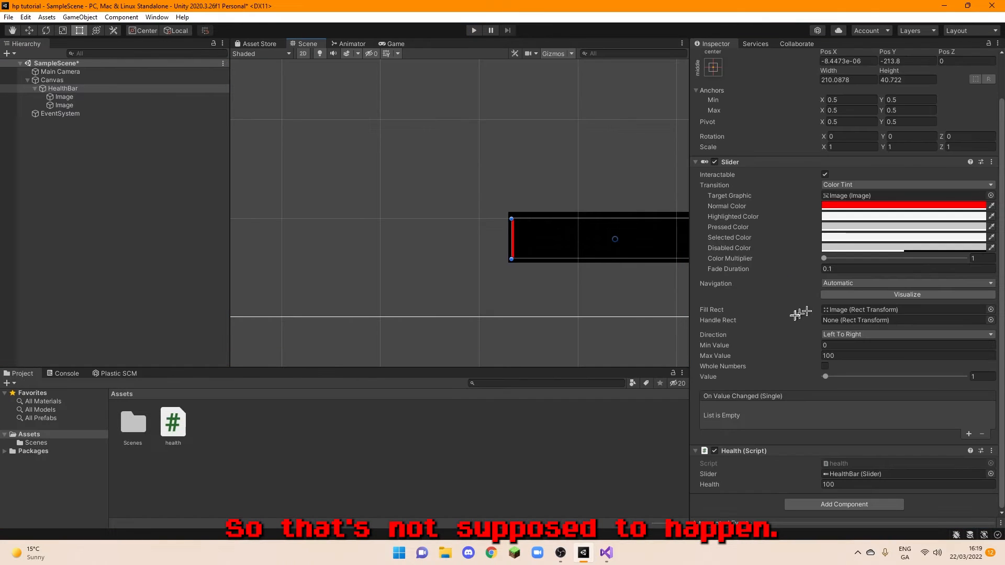
Turn off Interactable on the Slider component and raise its Disabled Color alpha to 255
click(825, 174)
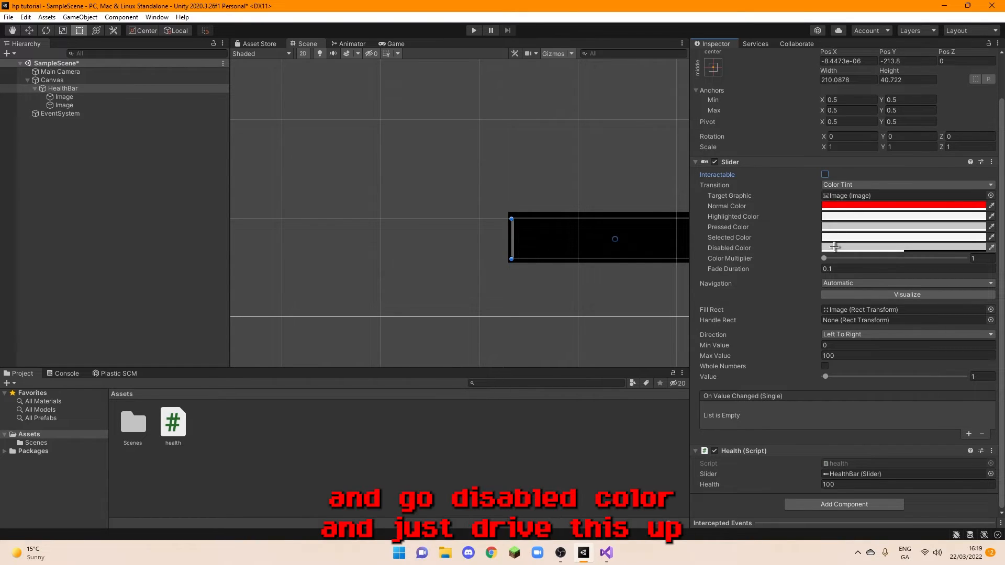
click(832, 248)
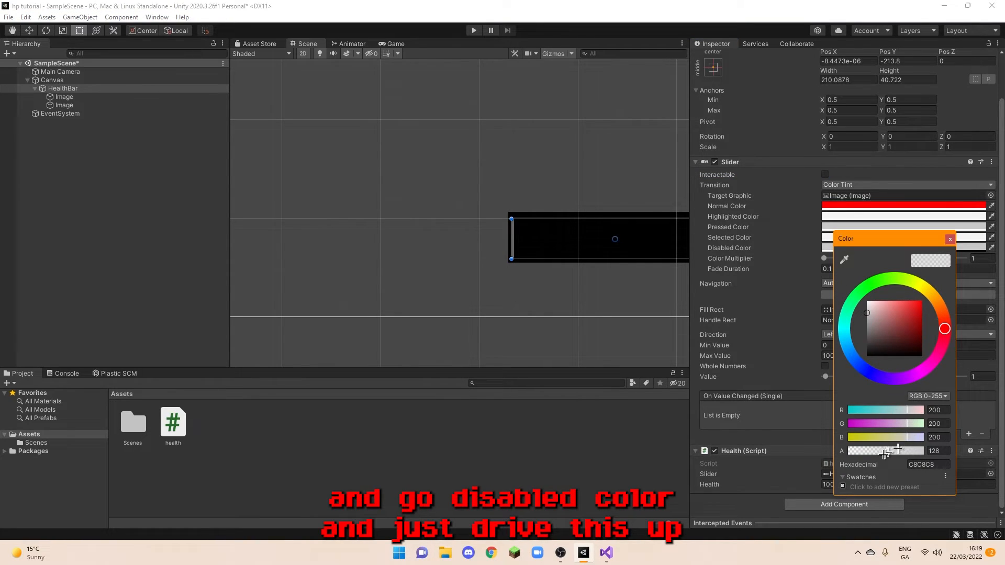
drag(886, 451, 925, 451)
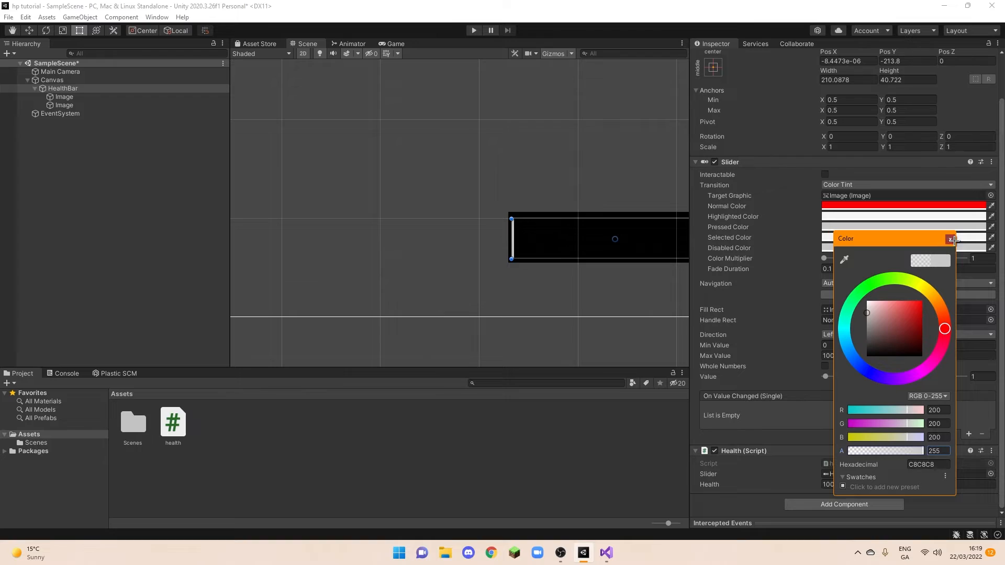
click(953, 240)
Change the Slider's Disabled Color to bright red and test the health bar in Play mode
click(861, 249)
drag(934, 316, 964, 287)
click(979, 239)
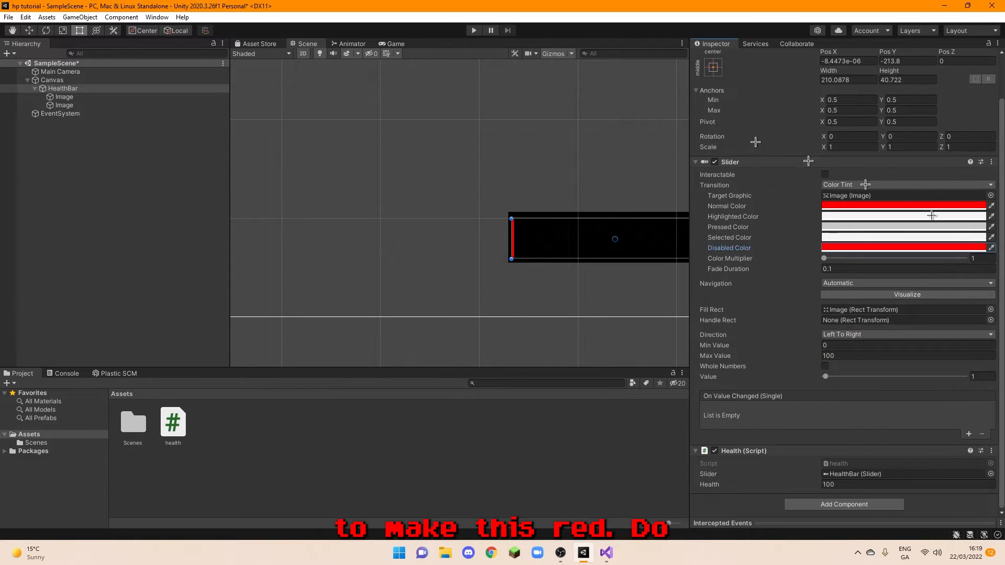
click(472, 30)
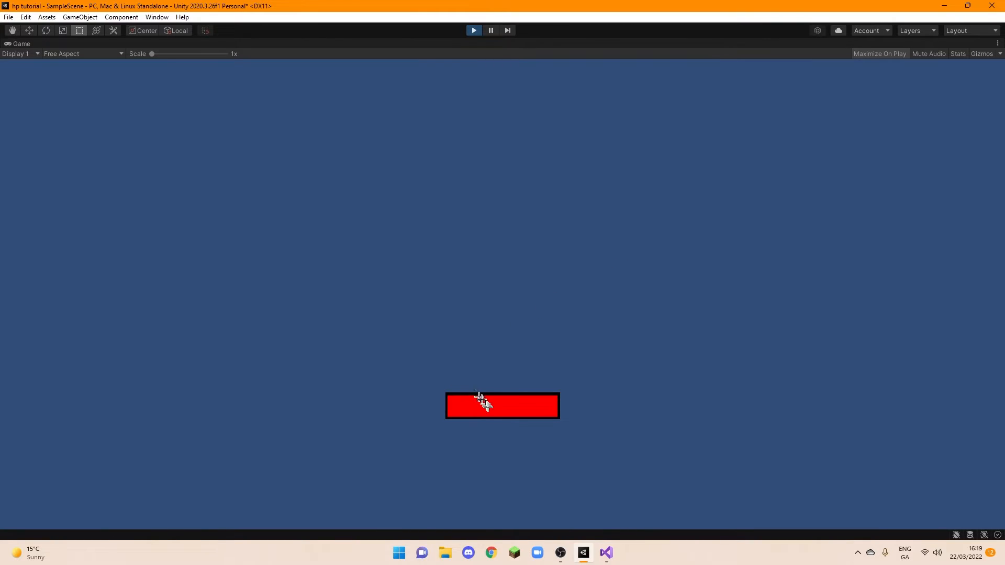
click(474, 31)
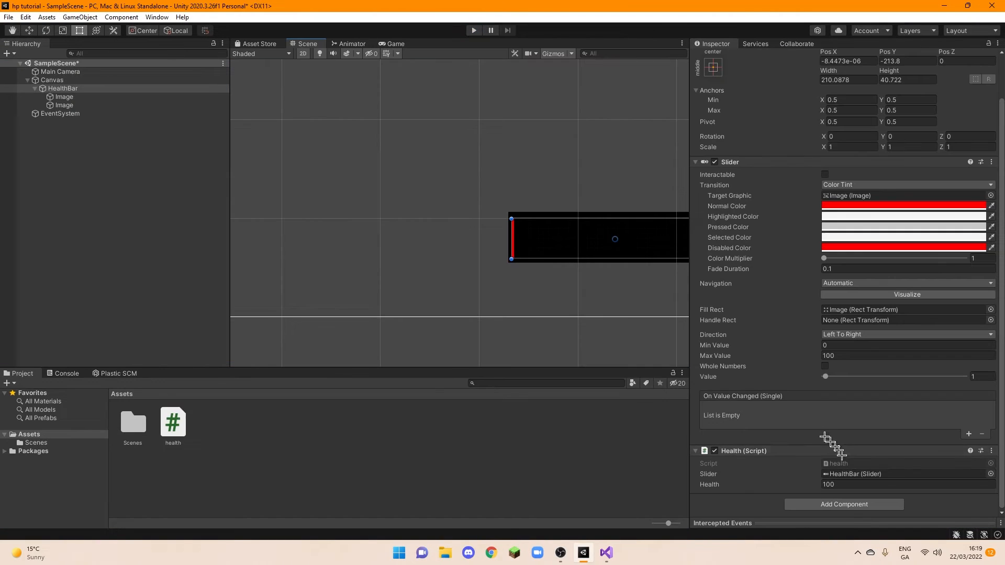
Move HealthBar down to the lower edge of the canvas, at a Y position of about -273.6
scroll(608, 236, down, 1)
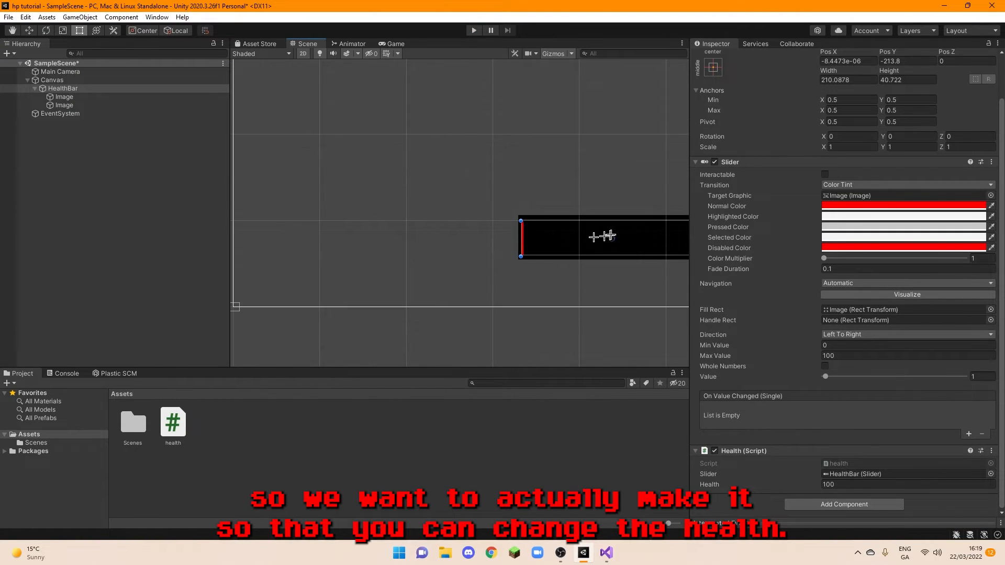
scroll(607, 236, down, 5)
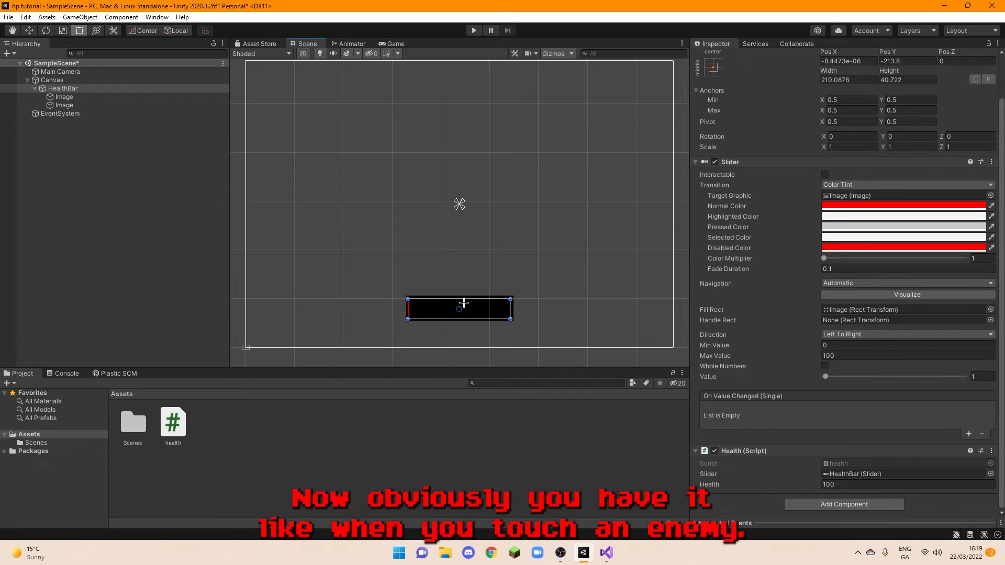
scroll(464, 302, down, 2)
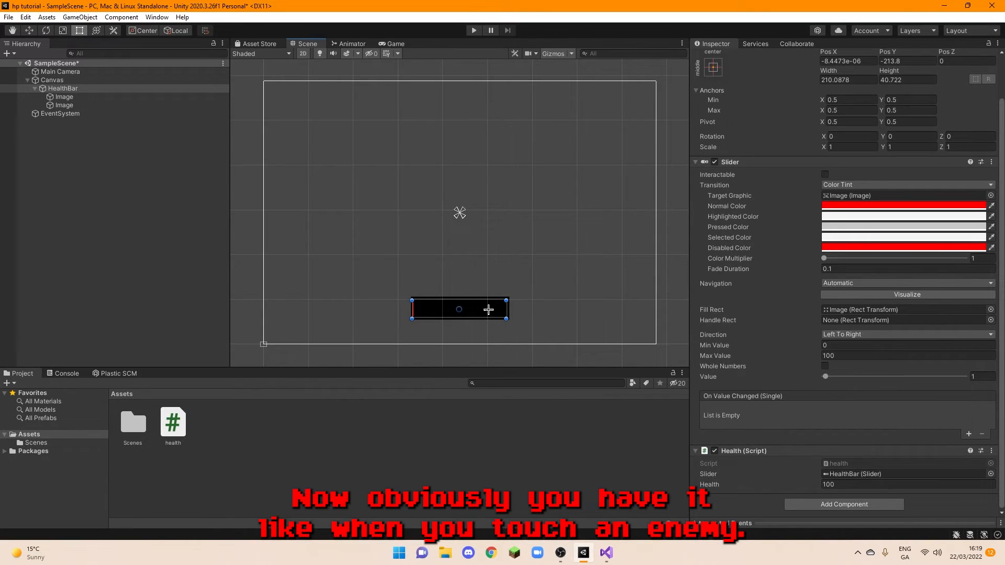
drag(462, 309, 463, 337)
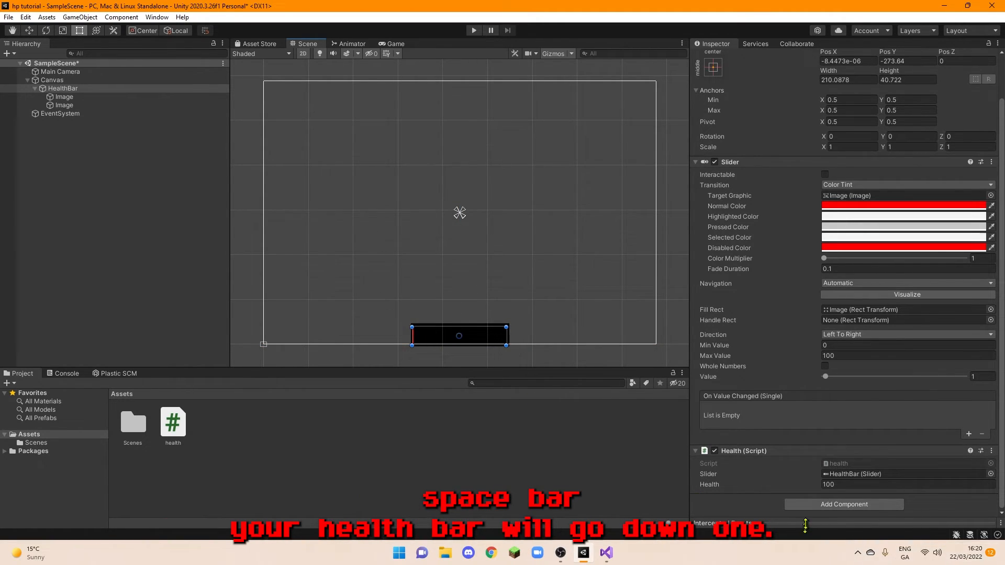
In Visual Studio, add the condition if(Input.GetKeyDown(KeyCode.Space)) below slider.value = Health; in the health script's Update method
click(606, 553)
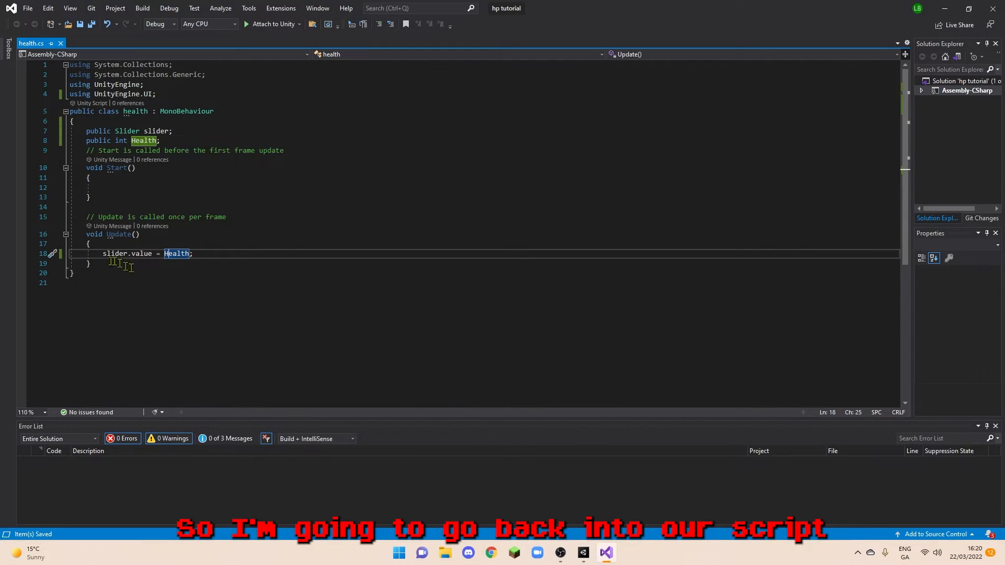
click(207, 254)
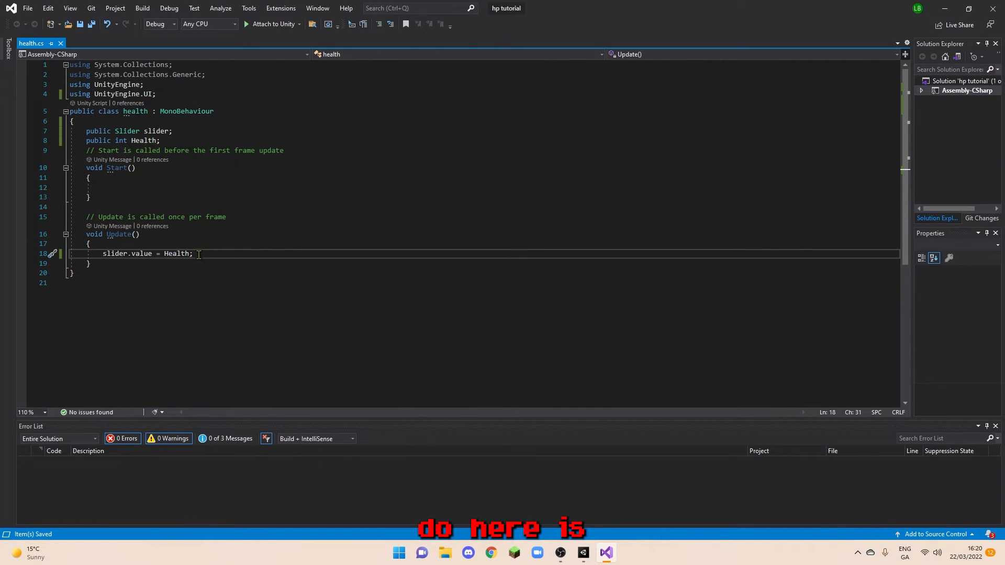
key(Return)
text(if)
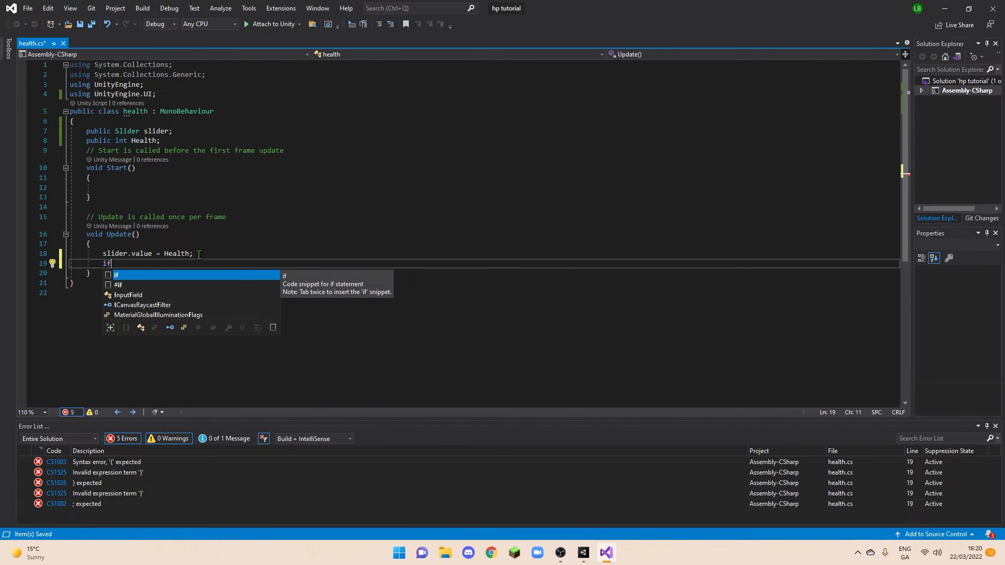
text((inpu)
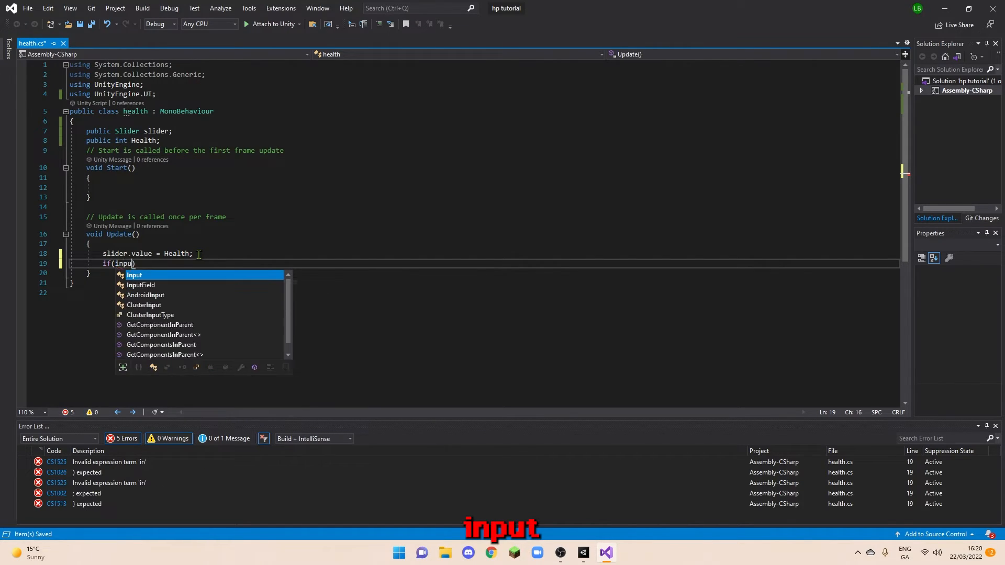
text(t.ga)
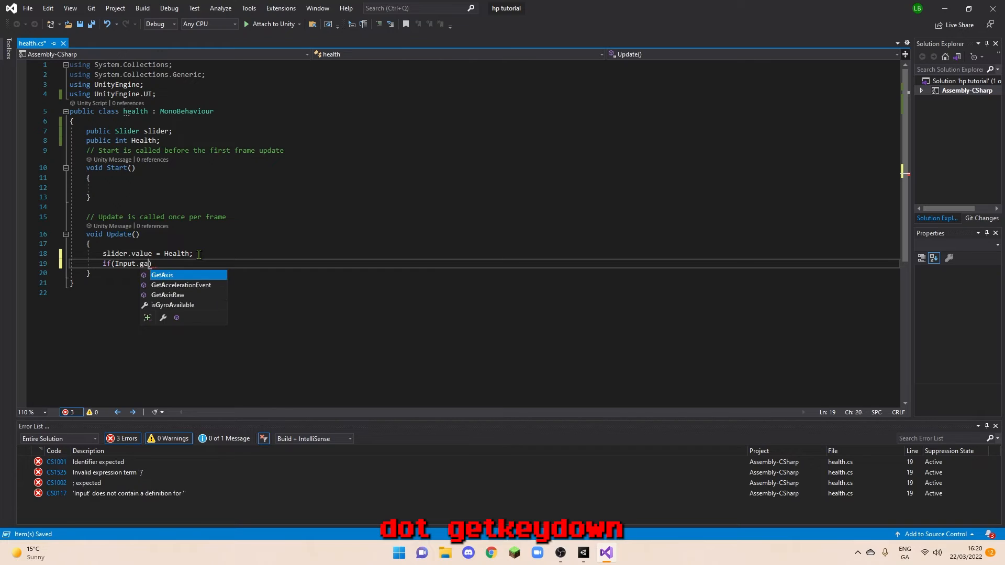
text(et)
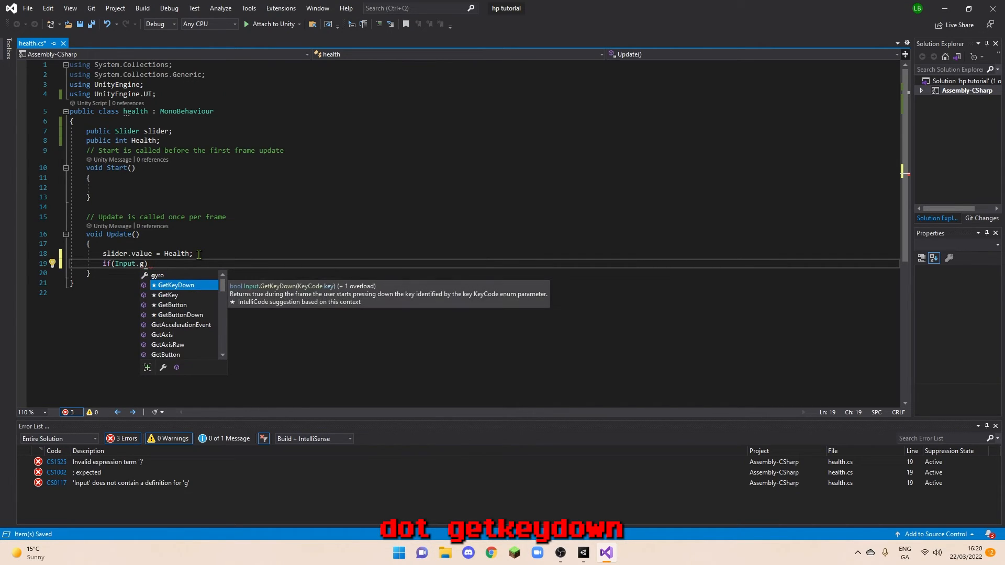
key(Tab)
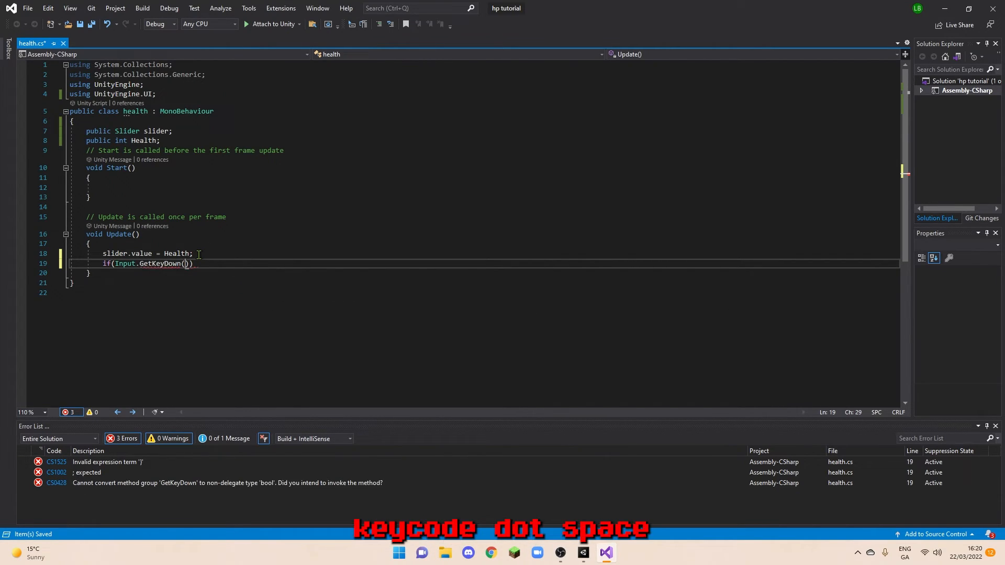
text(()
text(KeyCode)
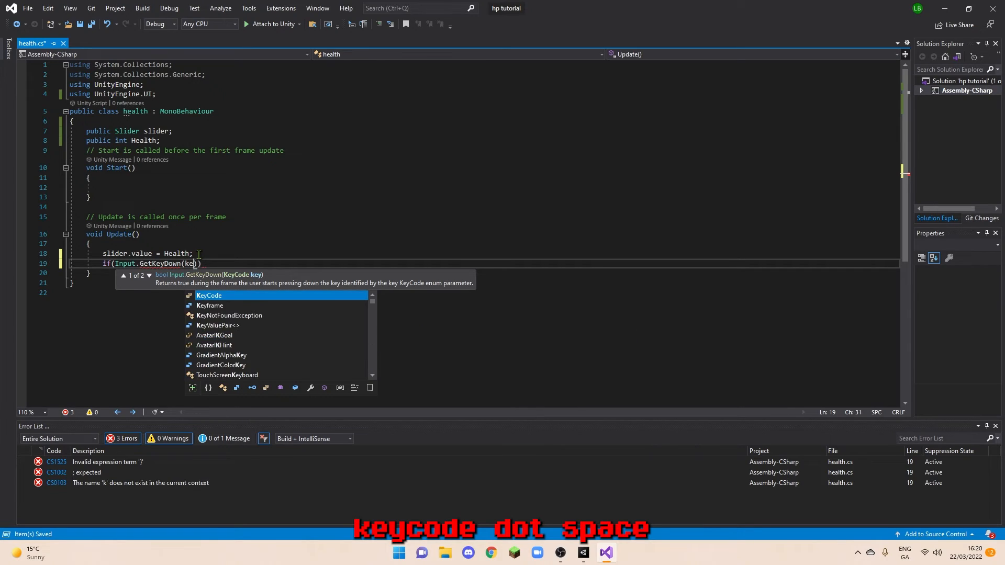
key(Tab)
text(.sp)
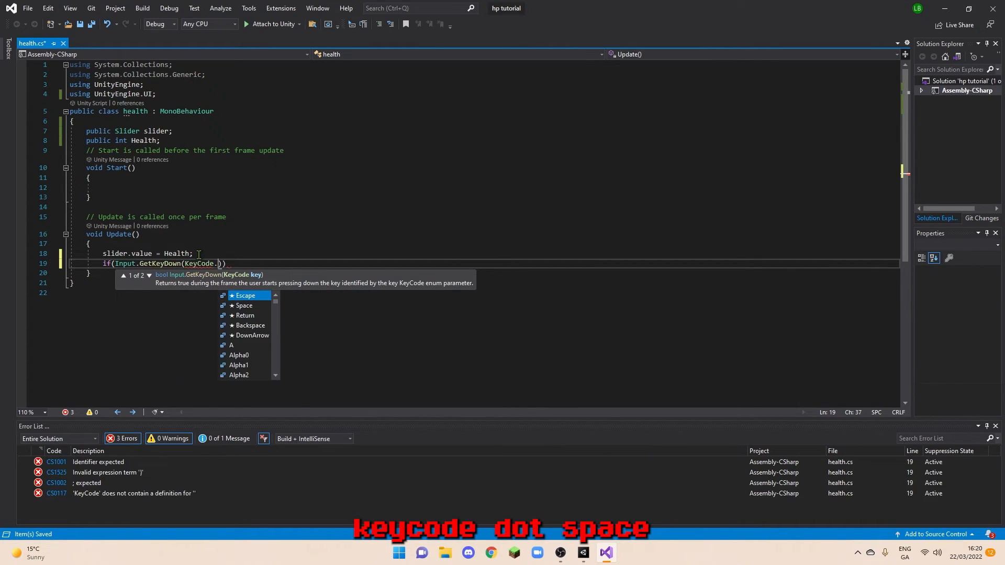
key(Tab)
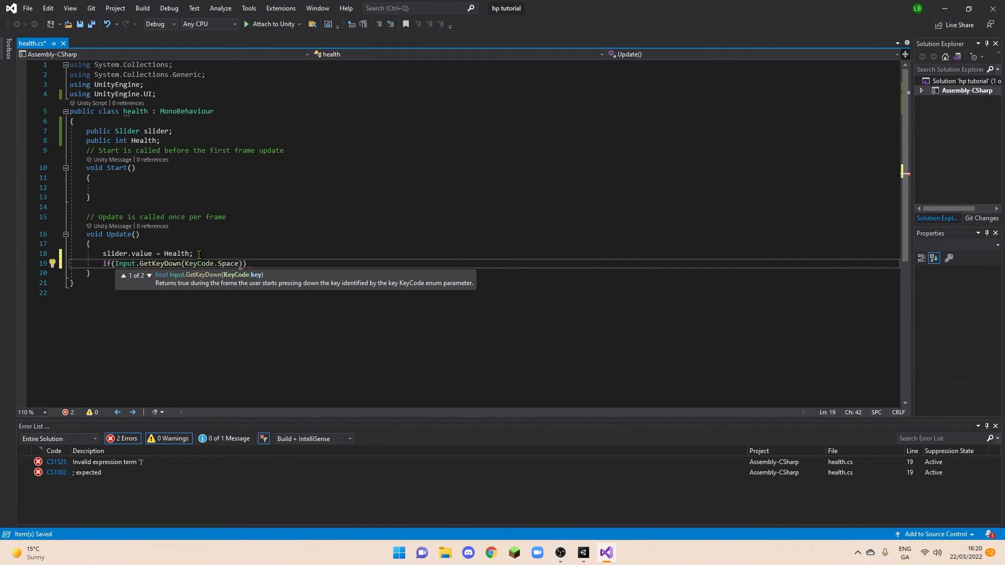
text()))
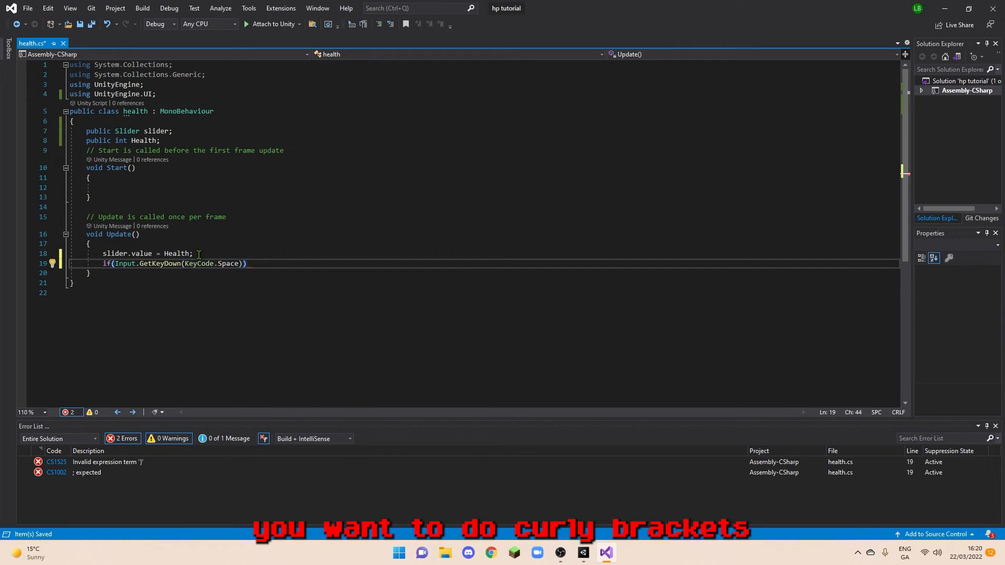
Give the space-key condition a braced body containing the statement Health -= 1; with a capital H
text({)
key(Return)
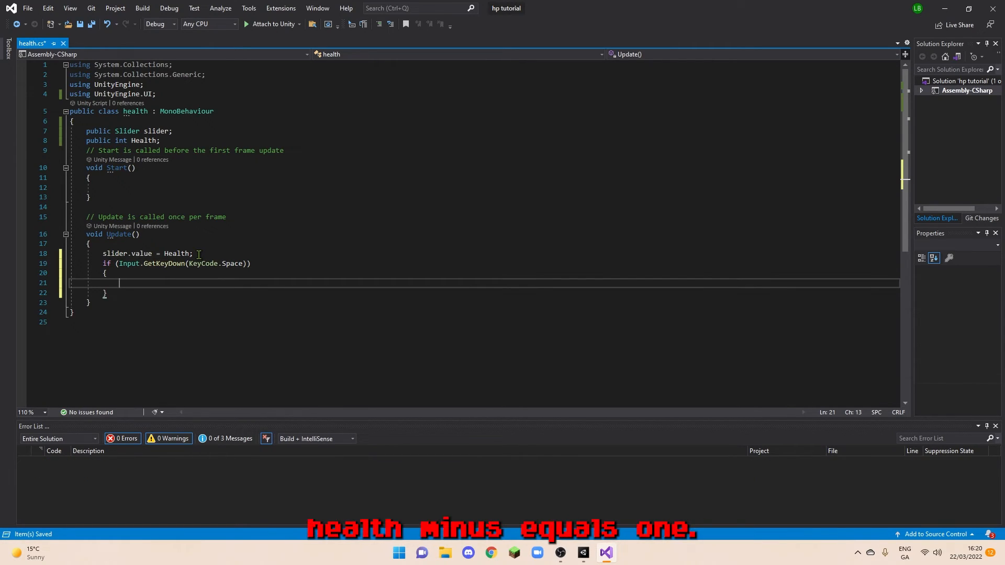
text(health)
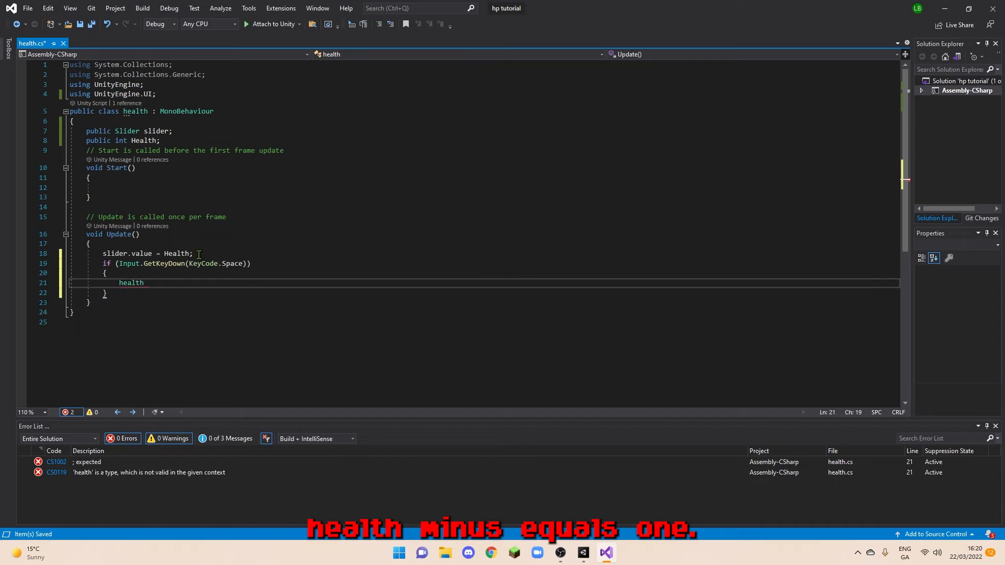
text(-=1;)
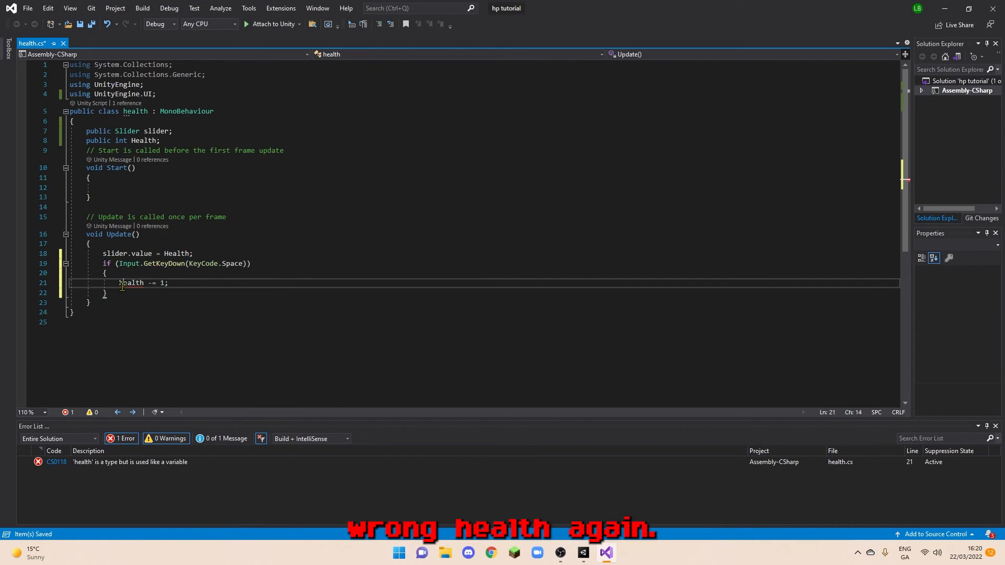
key(Home)
key(Delete)
text(H)
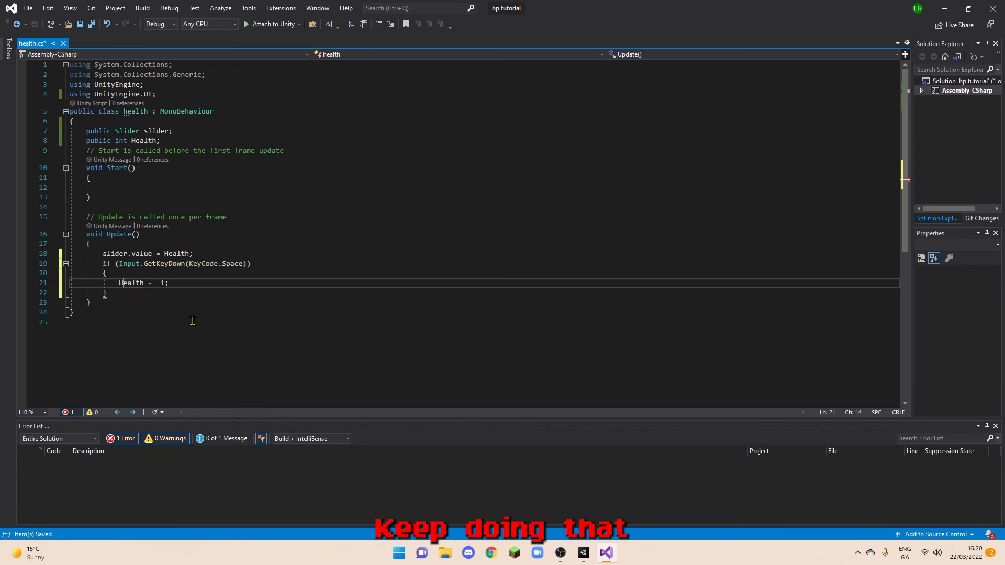
Switch to Unity and test in Play mode that space bar presses lower the health bar, ending Play mode when done
click(581, 556)
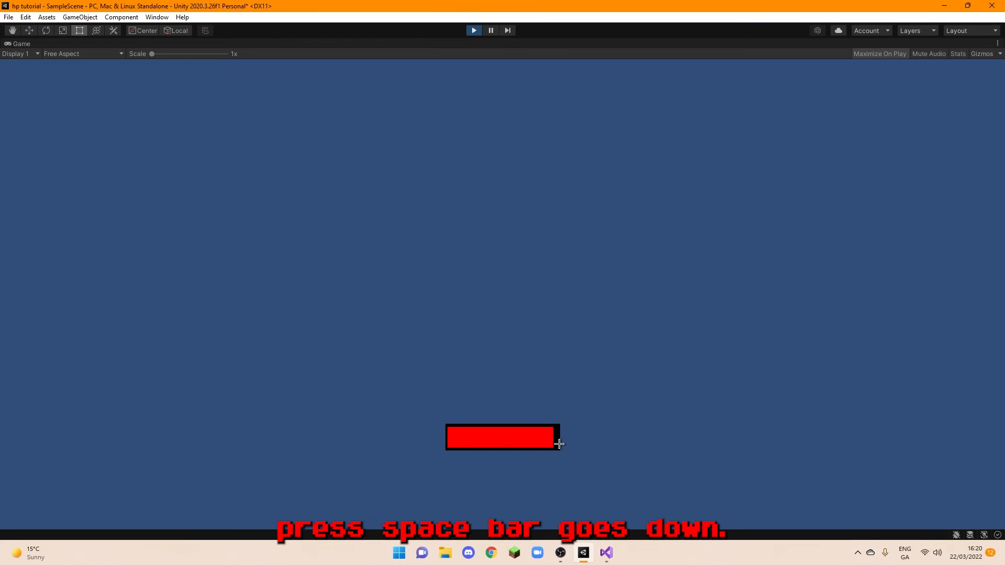
key(space)
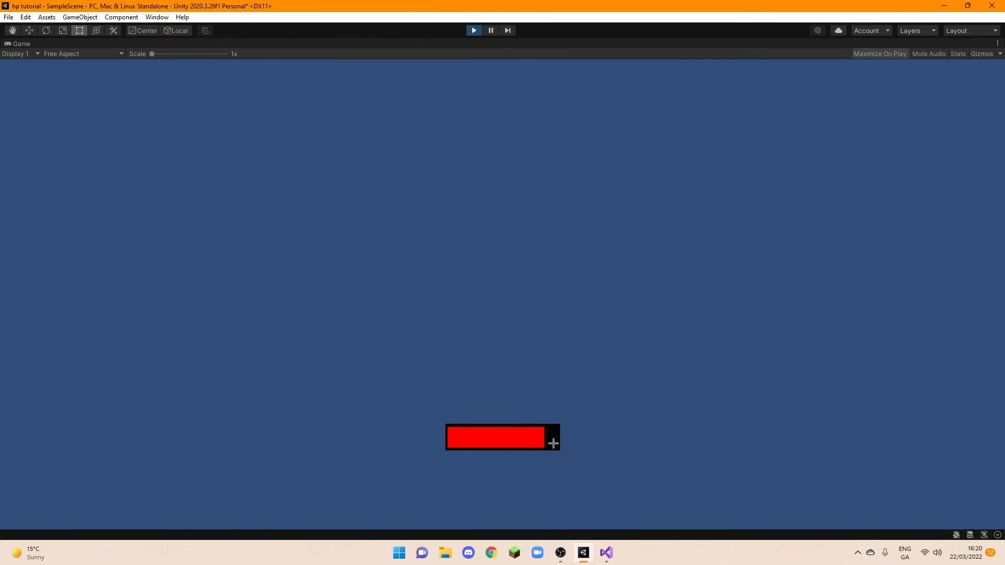
key(space)
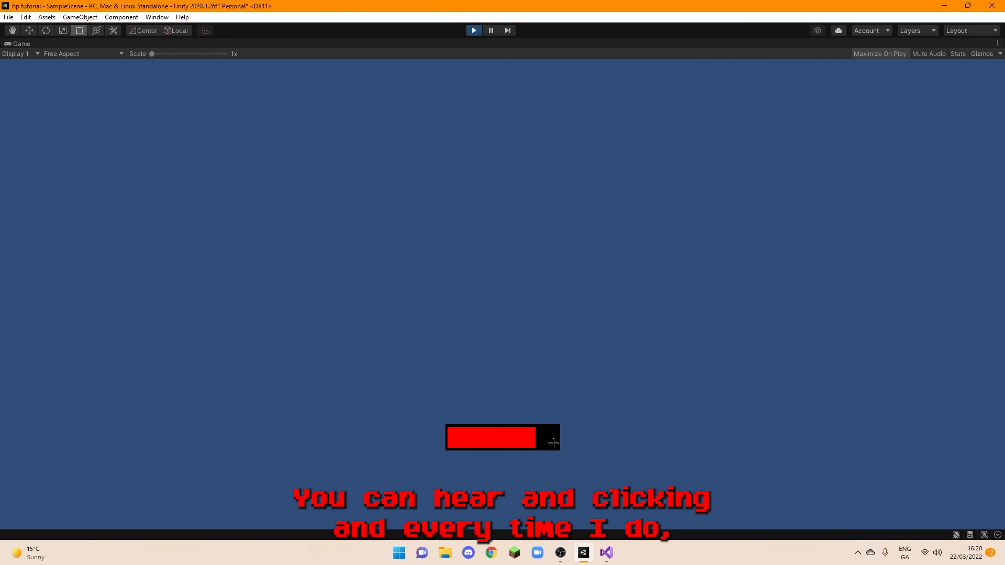
key(space)
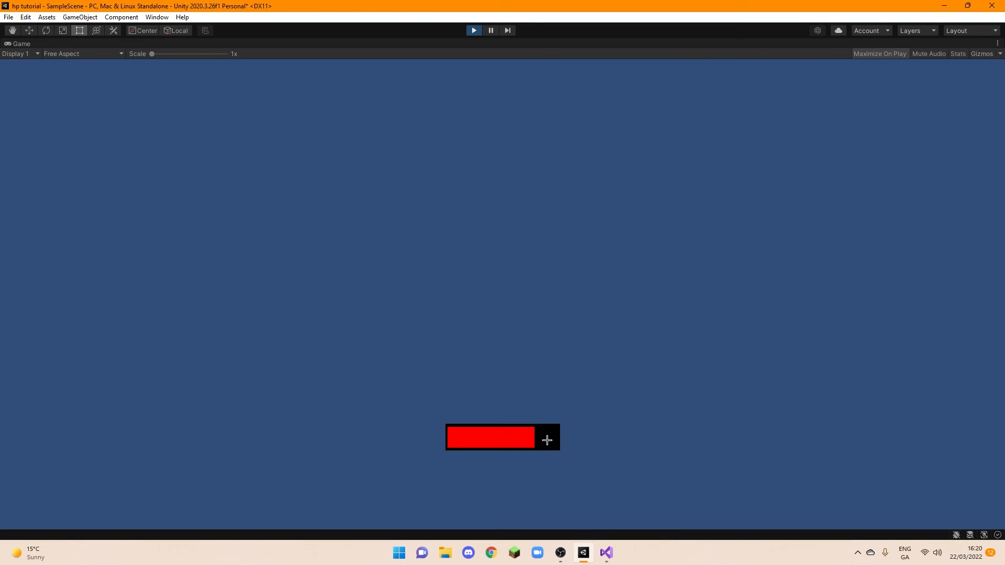
click(470, 31)
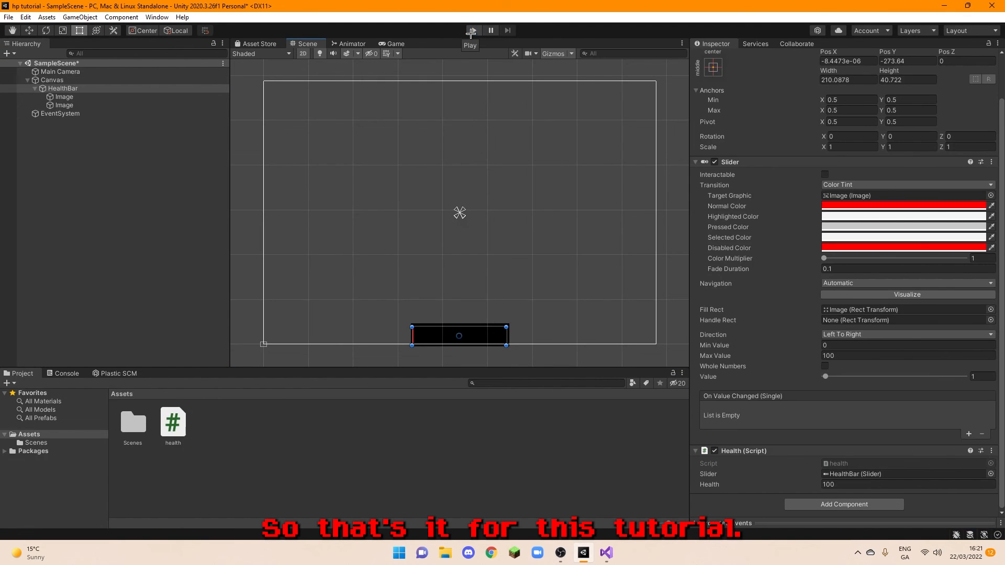